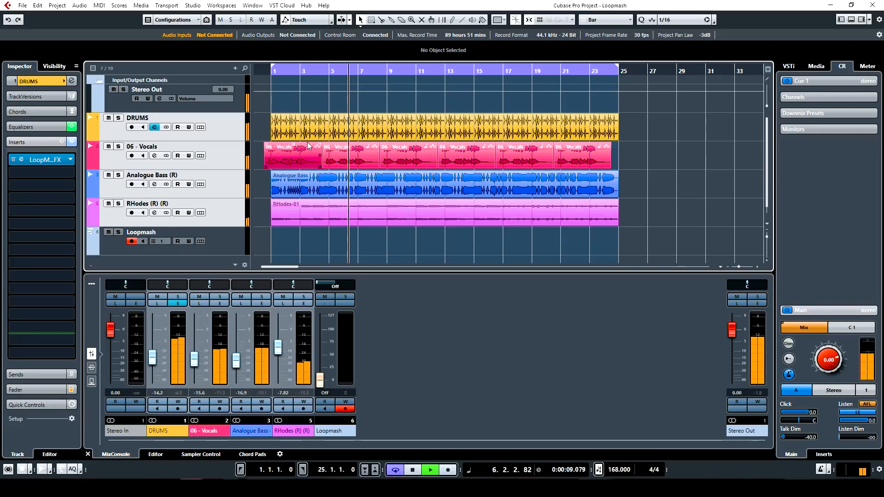
Step: Stop playback, return the cursor to bar 1 and open the LoopMash FX insert on the DRUMS track
key("space")
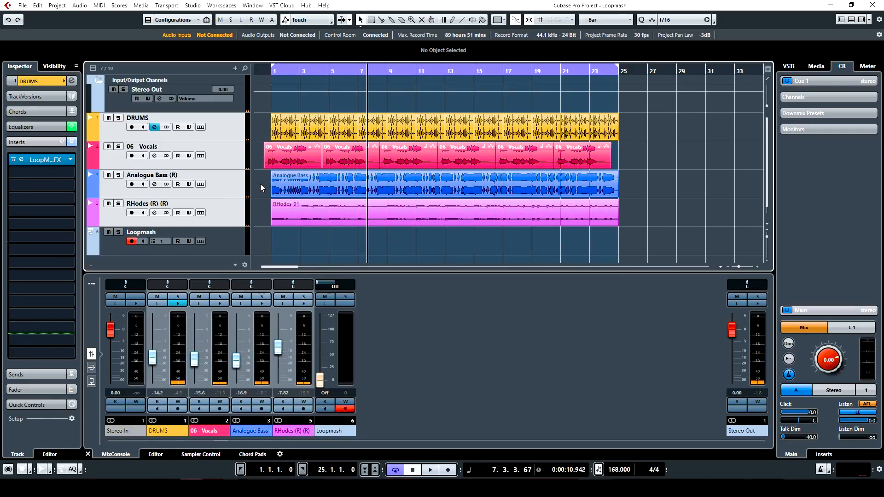
left_click(263, 208)
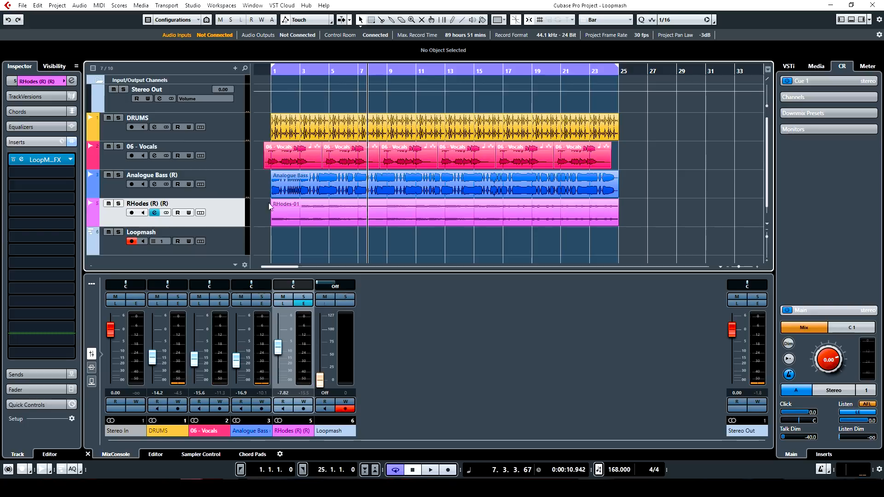
left_click(273, 79)
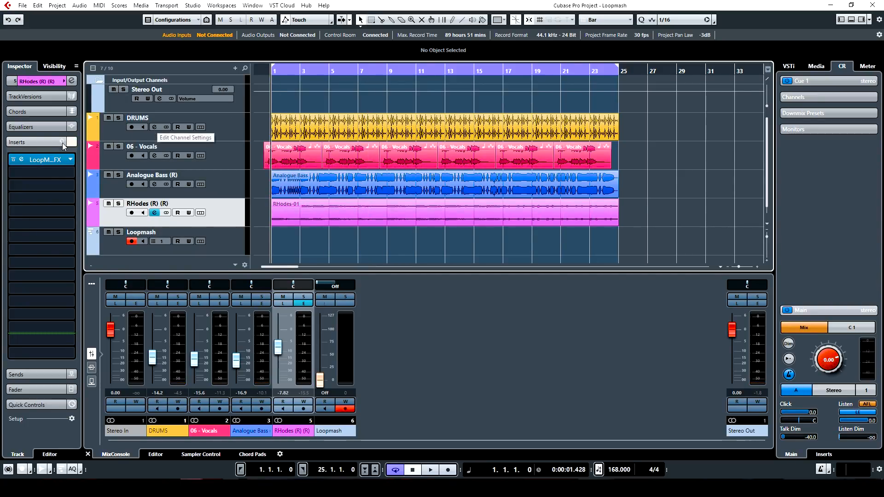
left_click(223, 129)
left_click(25, 159)
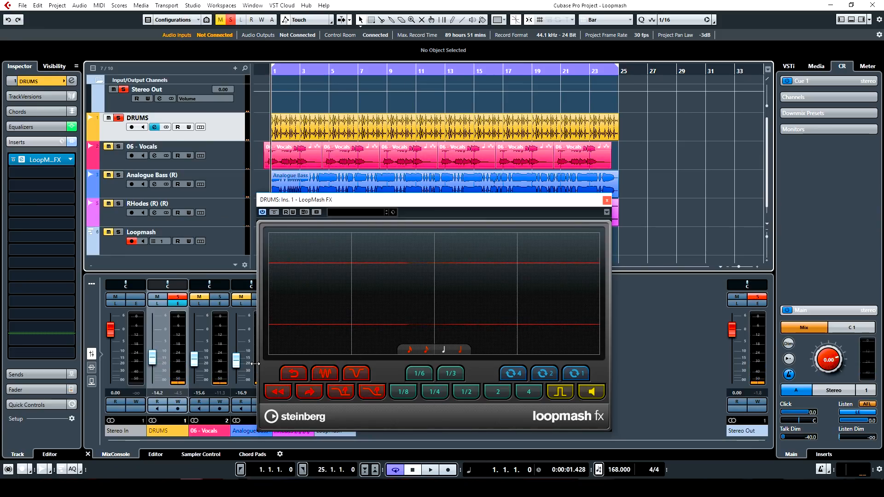
Step: Play the drums and audition LoopMash FX's Tapestop 1, Scratch, Reverse and Backspin effects
key("space")
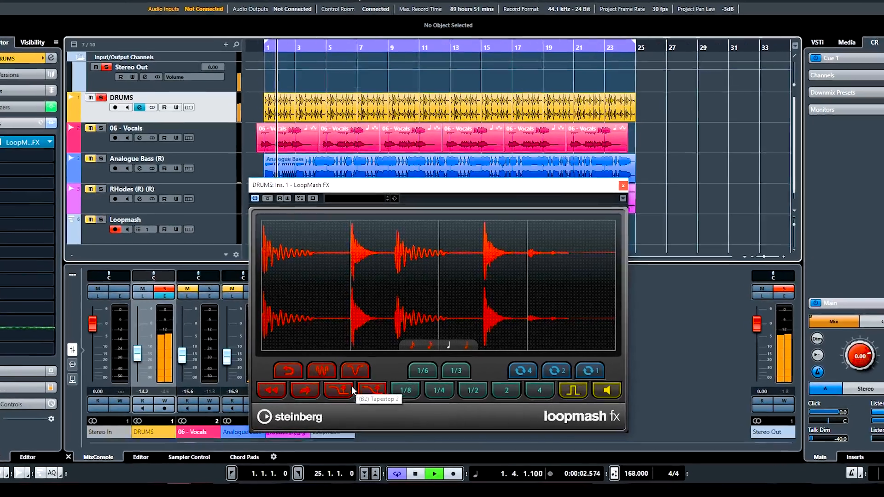
left_click(345, 392)
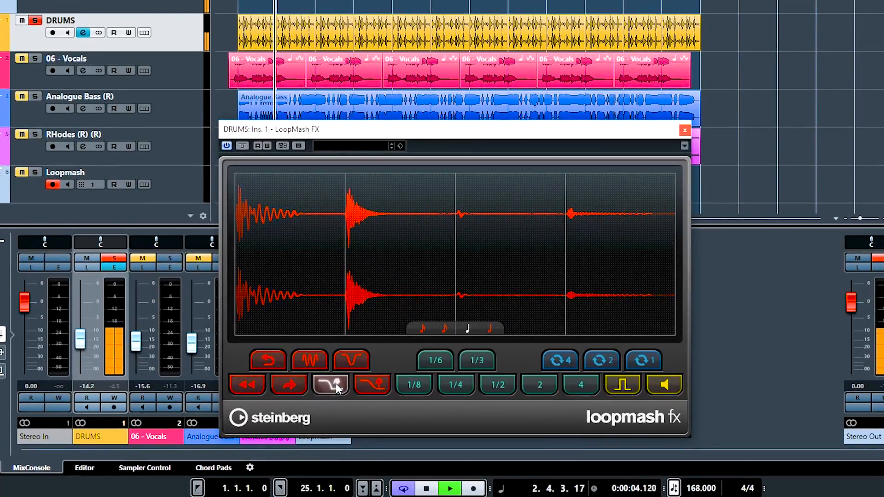
left_click(317, 369)
left_click(256, 386)
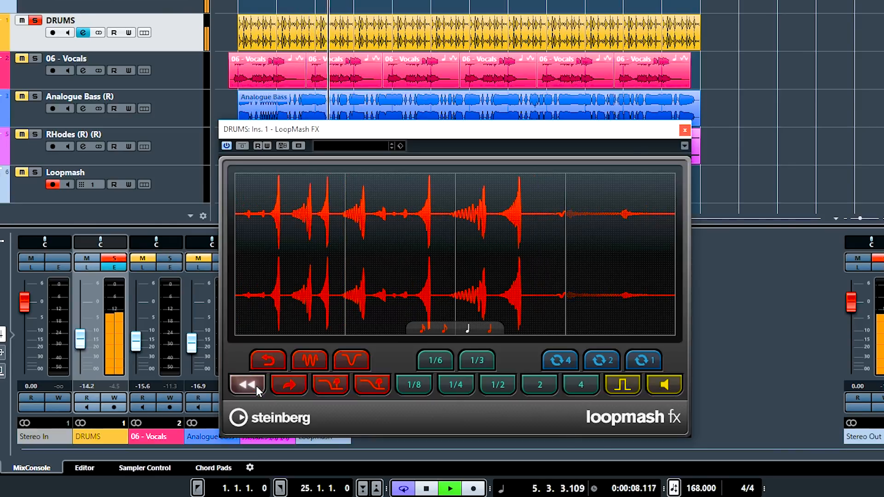
left_click(269, 362)
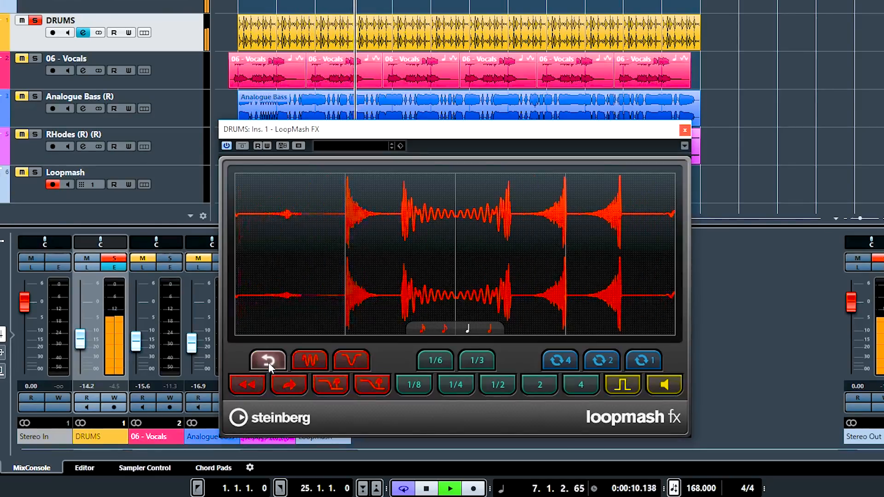
Step: Audition Stutter 4, Slur 2, Cycle 4, Cycle 2, Backspin and Tapestart on the drums, and stop playback
left_click(450, 386)
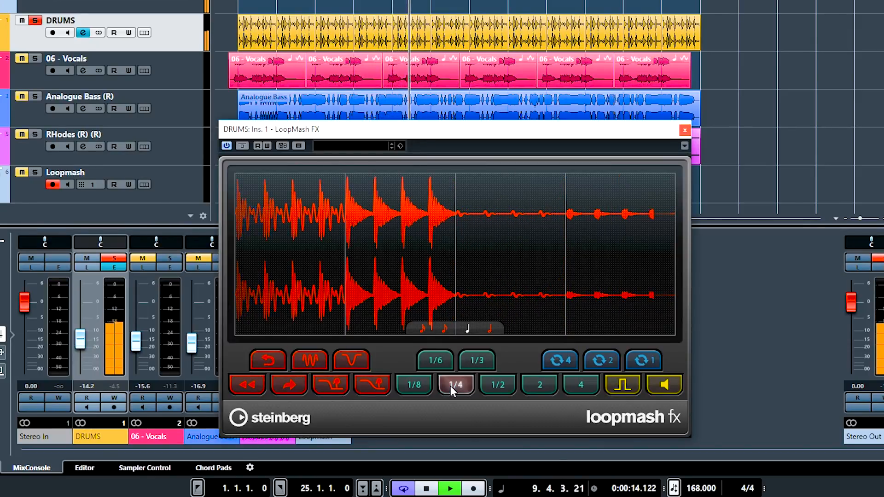
left_click(532, 388)
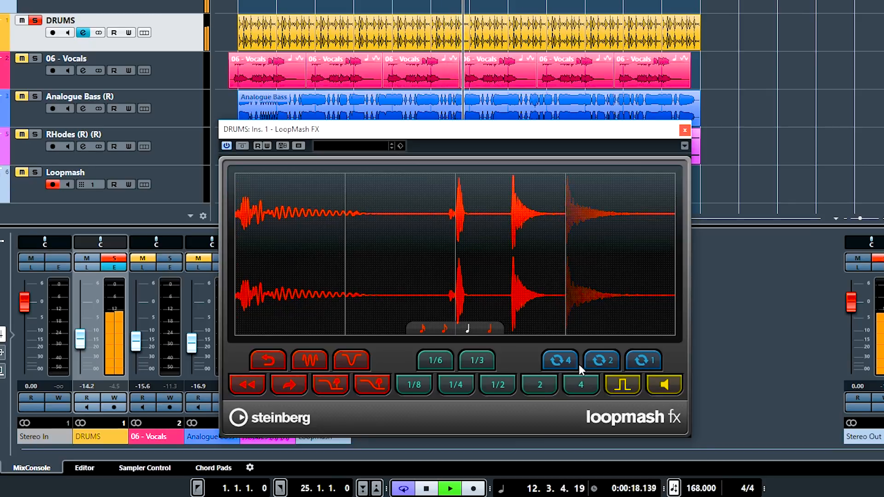
left_click(563, 361)
left_click(597, 361)
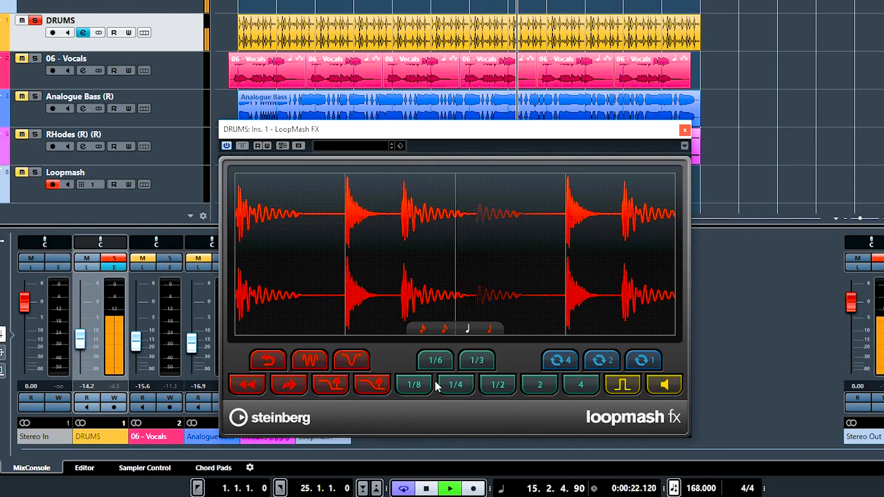
left_click(268, 361)
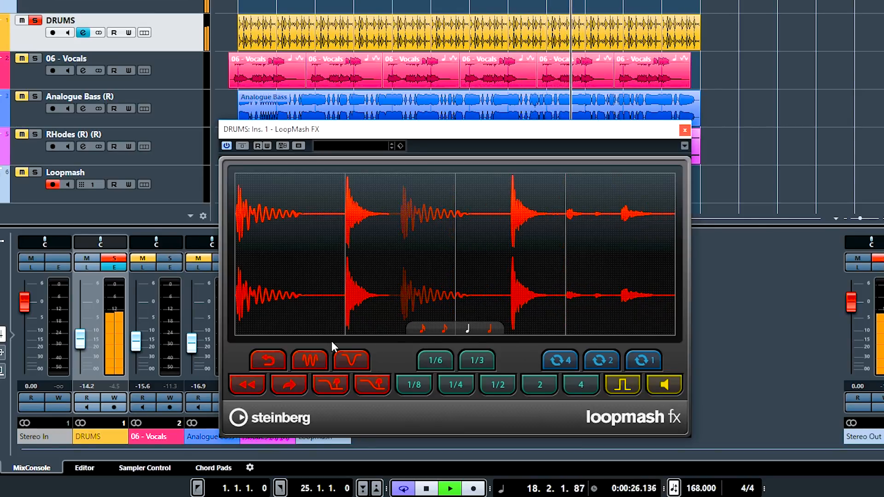
left_click(282, 386)
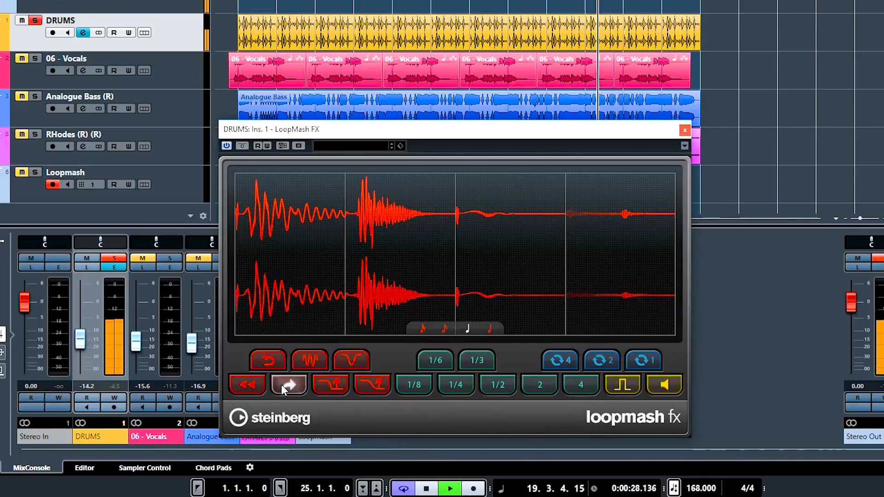
key("space")
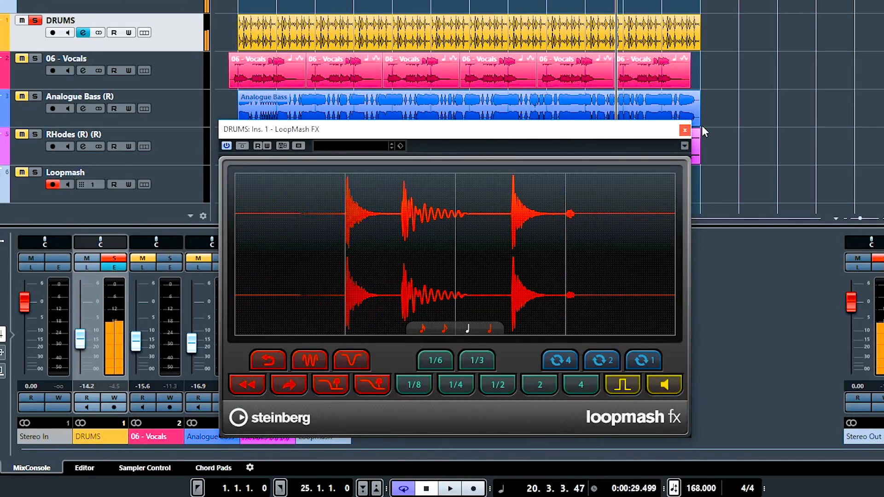
Step: Close the DRUMS LoopMash FX window and move the solo from DRUMS to the 06 - Vocals track
left_click(685, 130)
left_click(444, 113)
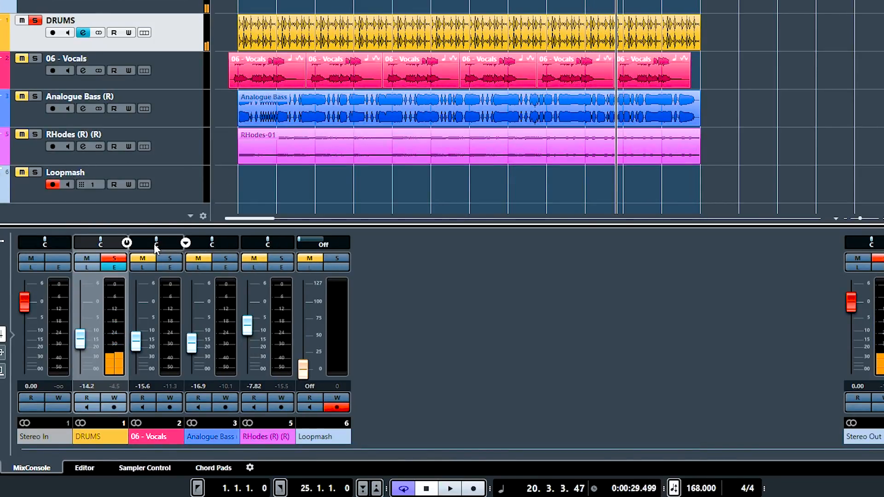
left_click(38, 22)
left_click(37, 59)
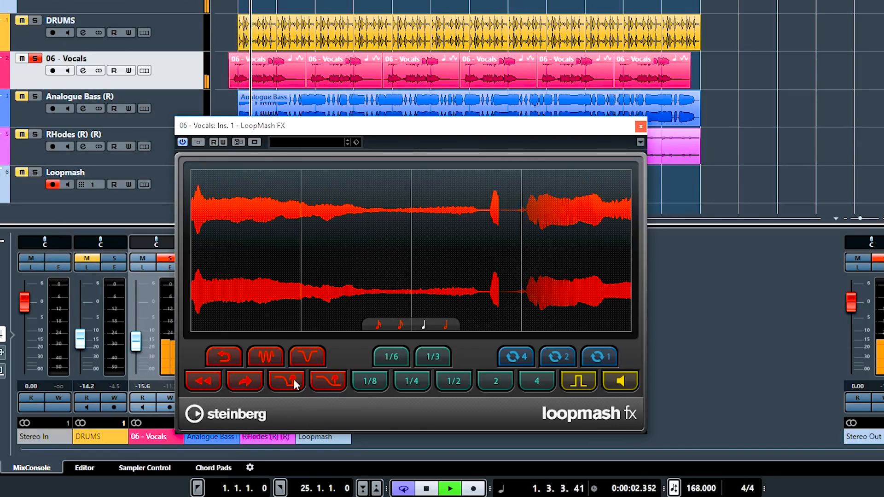
Step: Audition Stutter 6, 4, 3 and 2, Cycle 2 and Slur 4 on the playing vocals with LoopMash FX
left_click(393, 357)
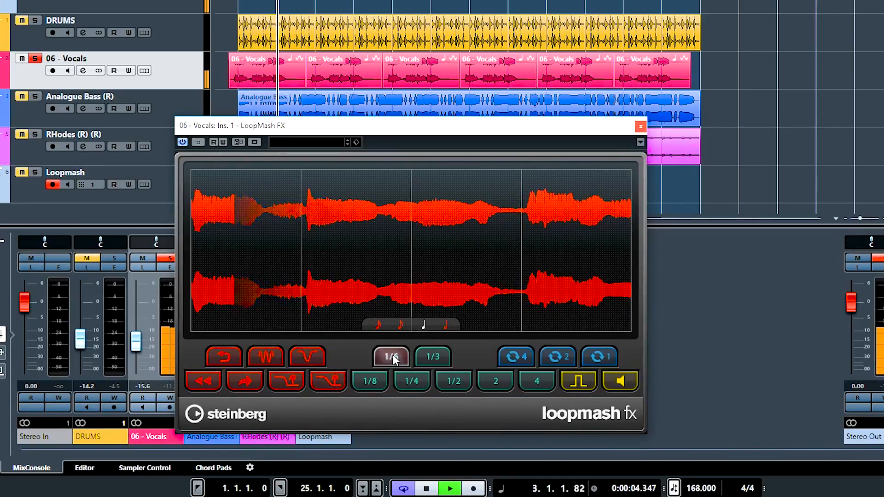
left_click(419, 385)
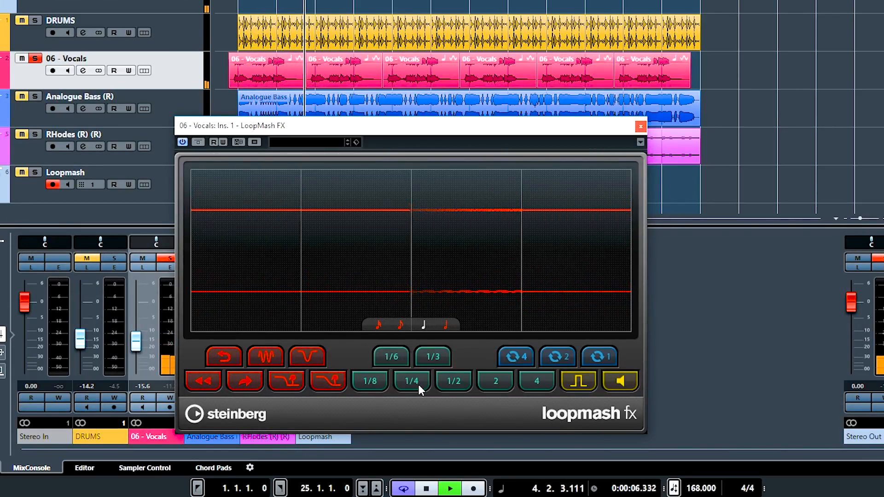
left_click(440, 362)
left_click(457, 375)
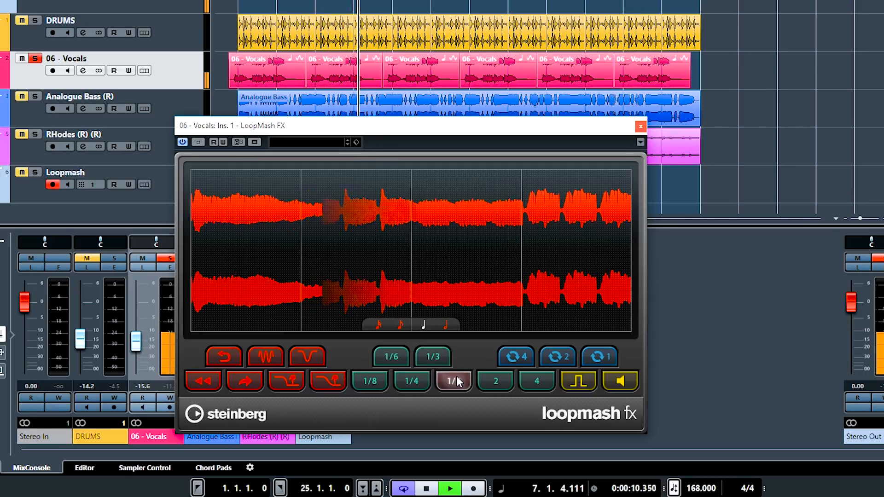
left_click(550, 356)
left_click(540, 380)
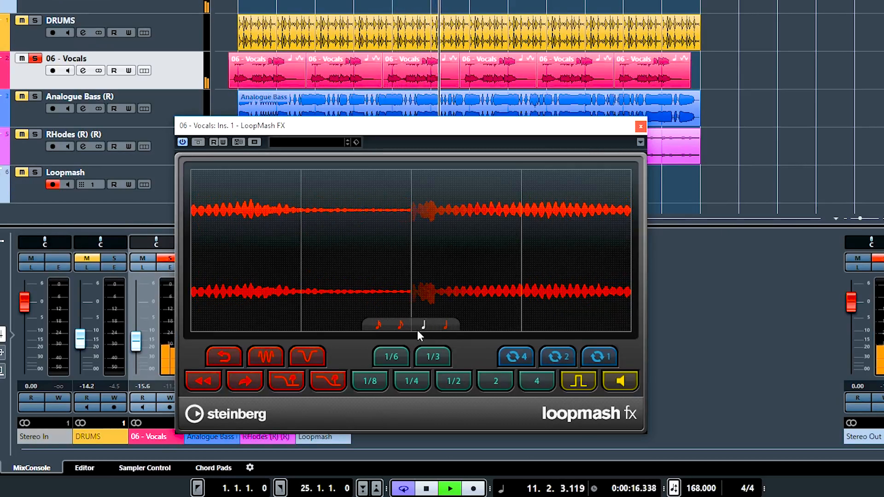
Step: Set the vocals' LoopMash FX grid to eighth notes, audition Cycle 2, Cycle 4, Staccato and both Tapestop effects, and stop playback
left_click(400, 324)
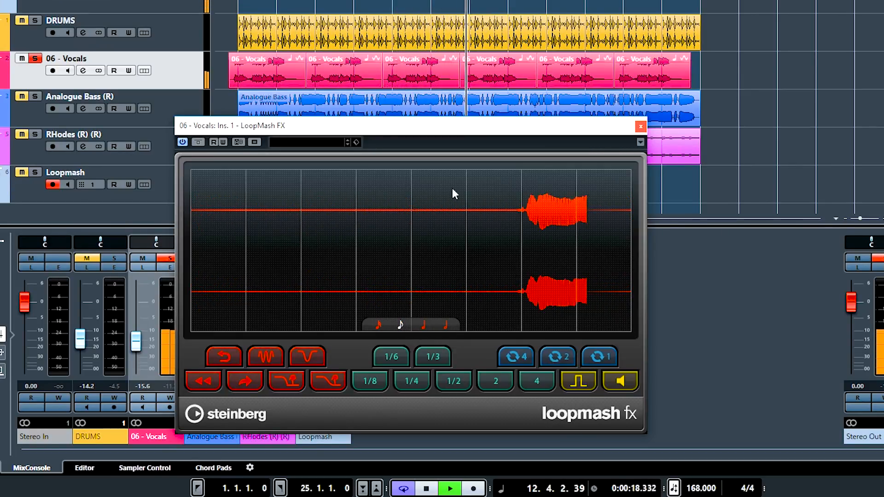
left_click(564, 358)
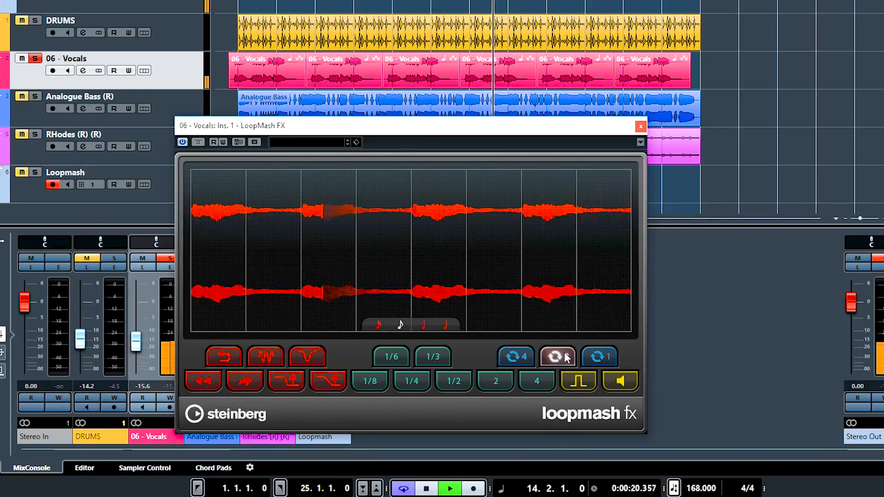
left_click(512, 358)
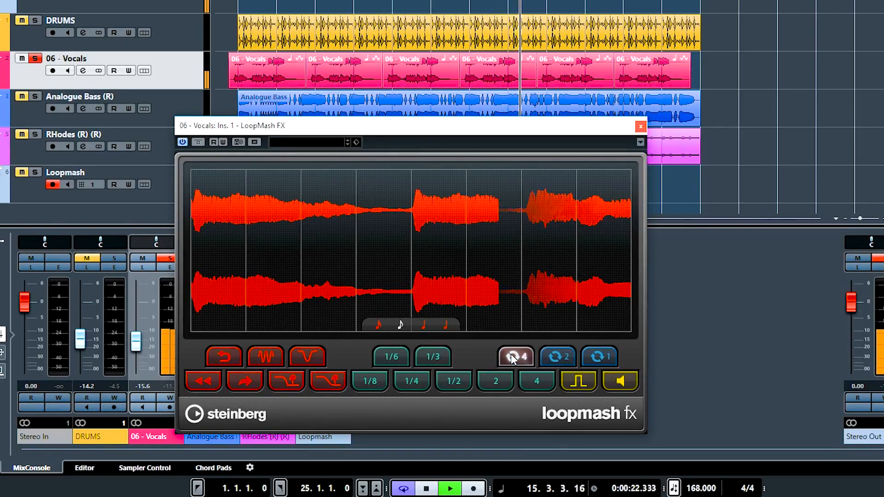
left_click(571, 374)
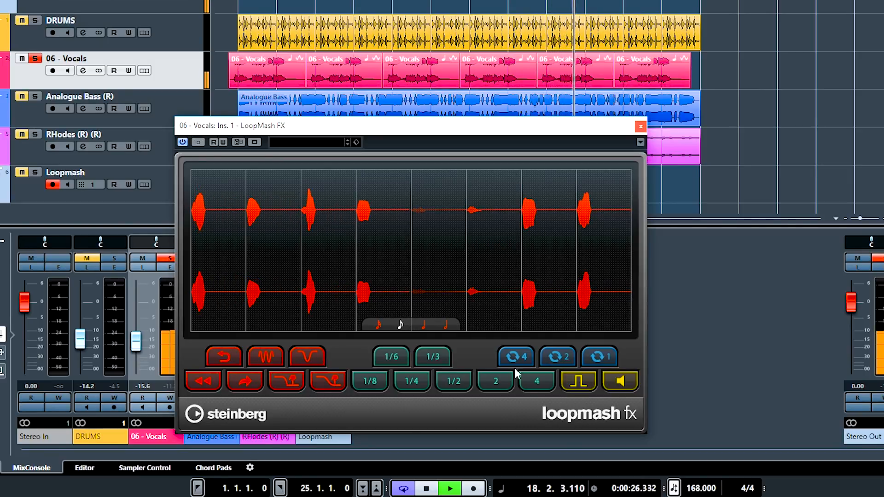
left_click(294, 384)
left_click(328, 381)
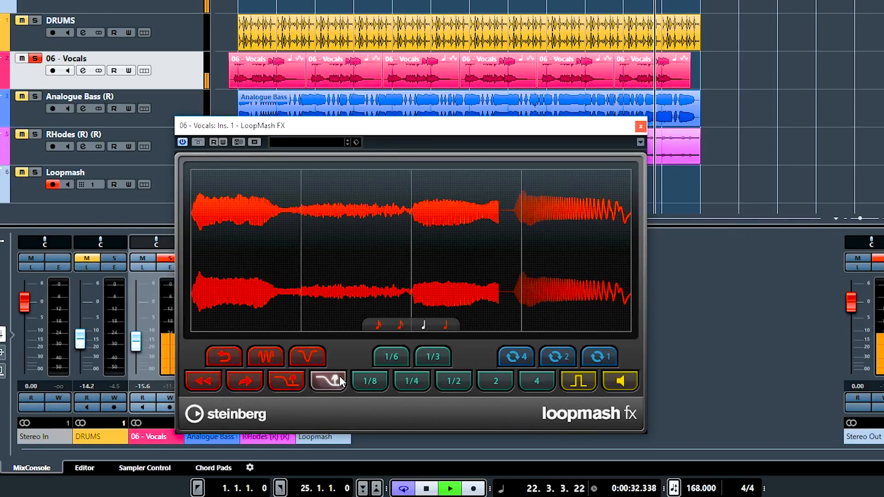
key("space")
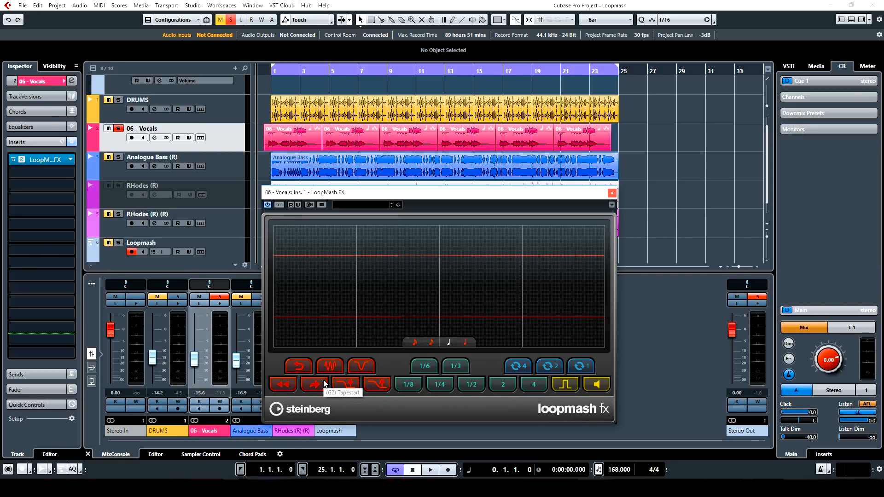
Step: Enable automation writing for the vocals' LoopMash FX and, during playback, record Stutter 3, Tapestop 2 and Cycle 2
left_click(296, 205)
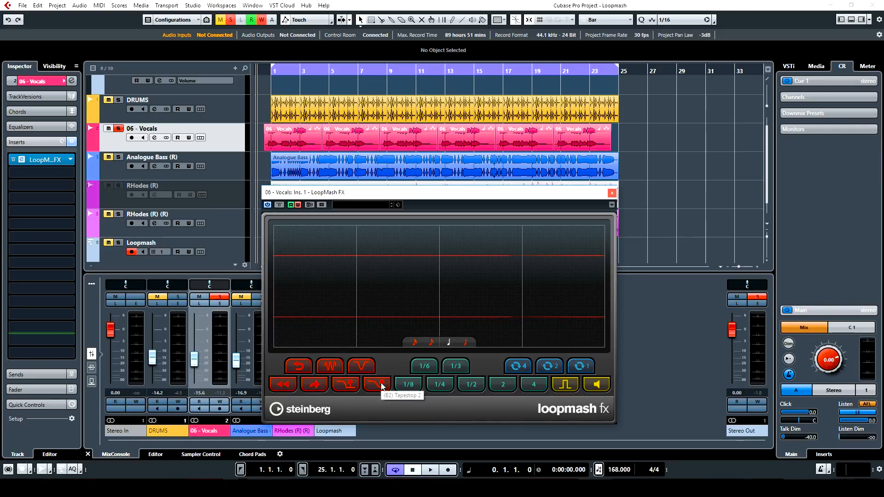
key("space")
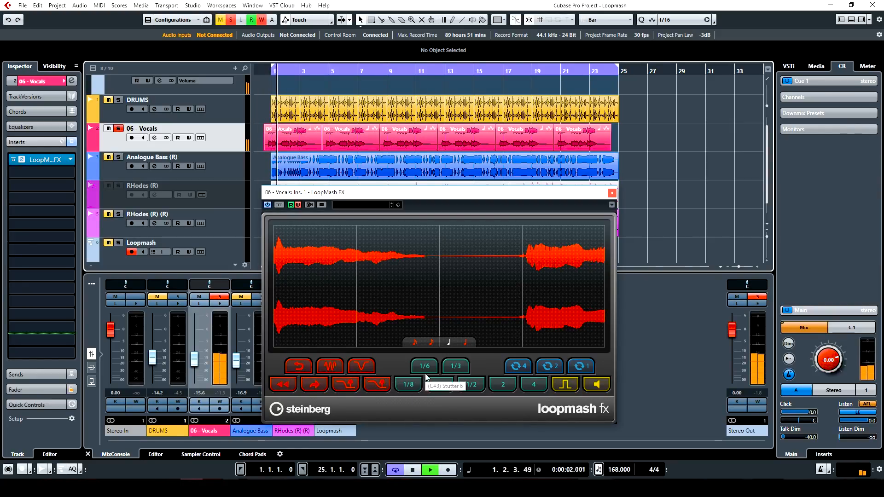
left_click(453, 367)
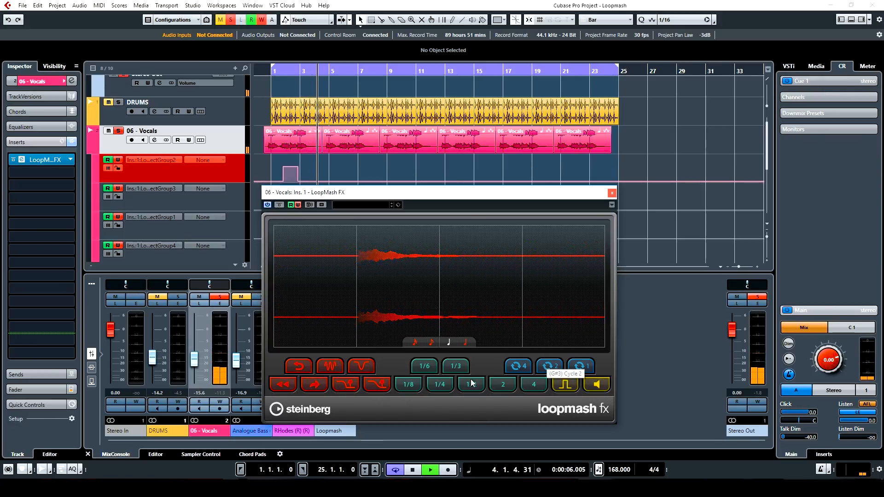
left_click(337, 378)
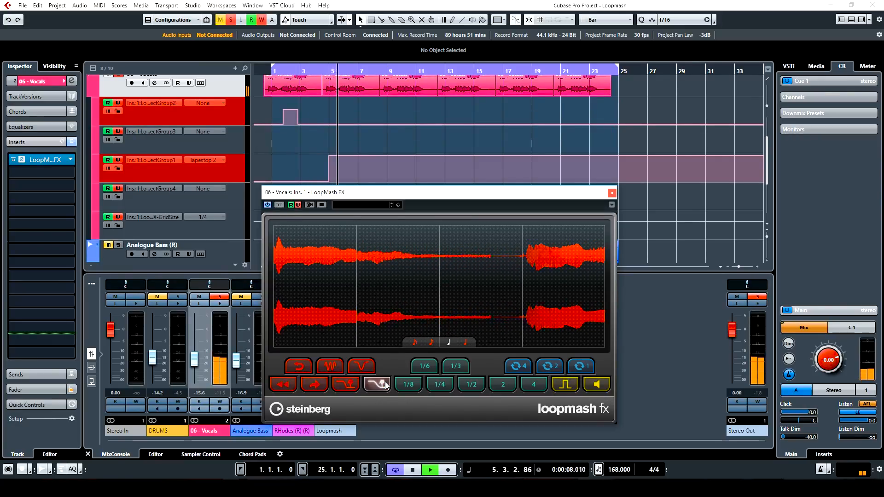
left_click(556, 366)
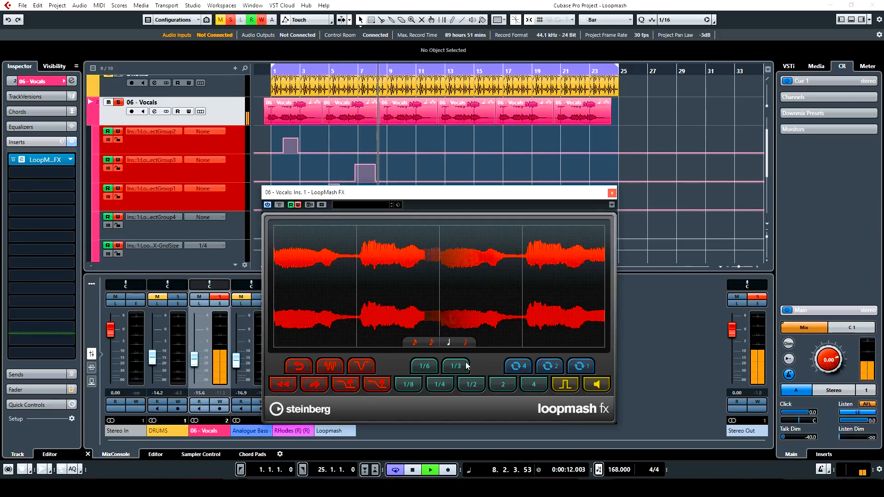
Step: Record Scratch, Stutter 4 and Staccato into the vocals' automation, and automate the grid size to 1/8
left_click(330, 368)
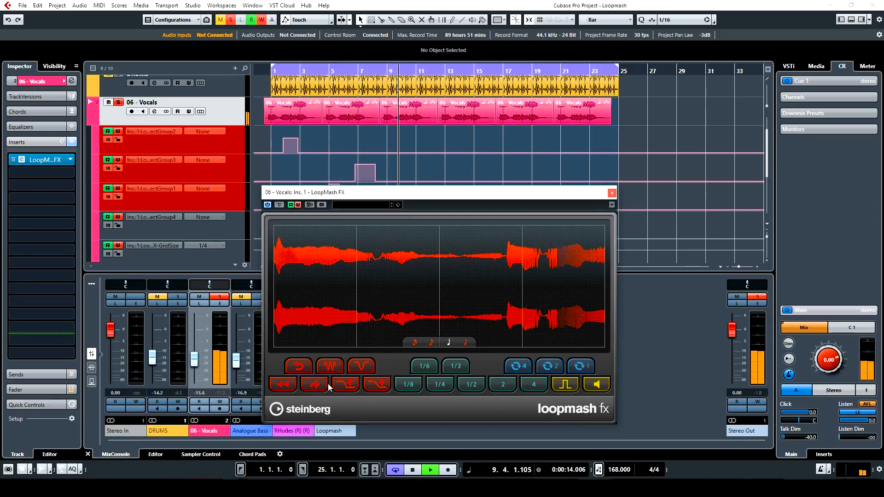
left_click(439, 385)
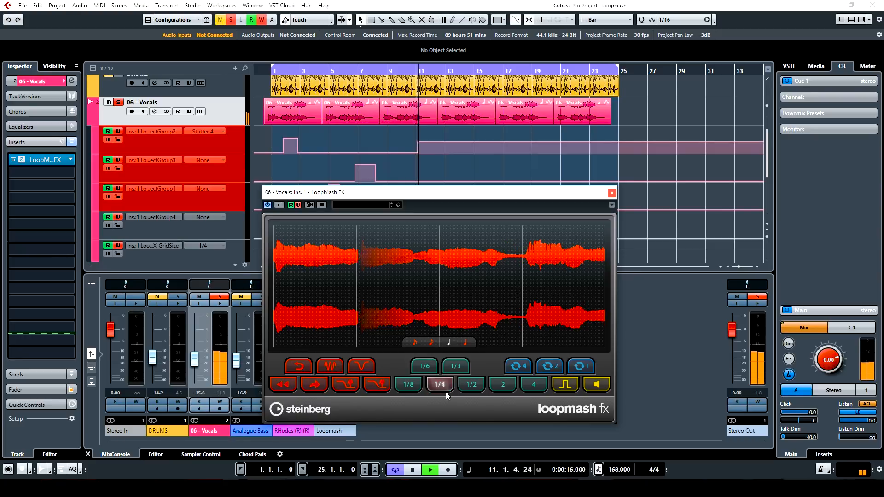
left_click(565, 385)
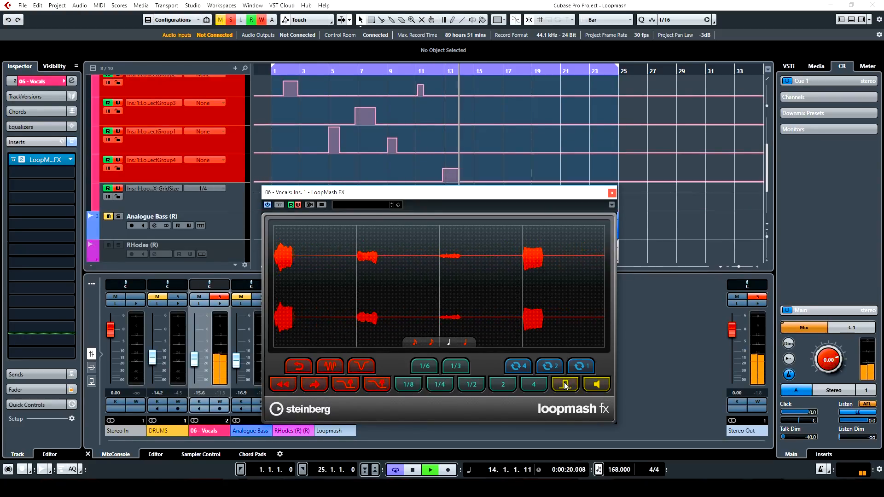
left_click(431, 343)
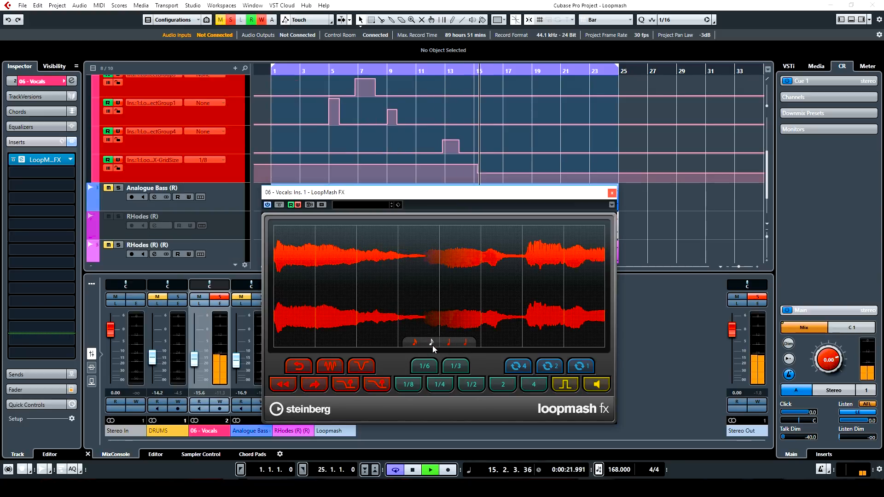
Step: Record Staccato, Stutter 2, Stutter 6, Stutter 4 and Tapestart into the vocals' automation, stop playback and disable automation writing
left_click(566, 385)
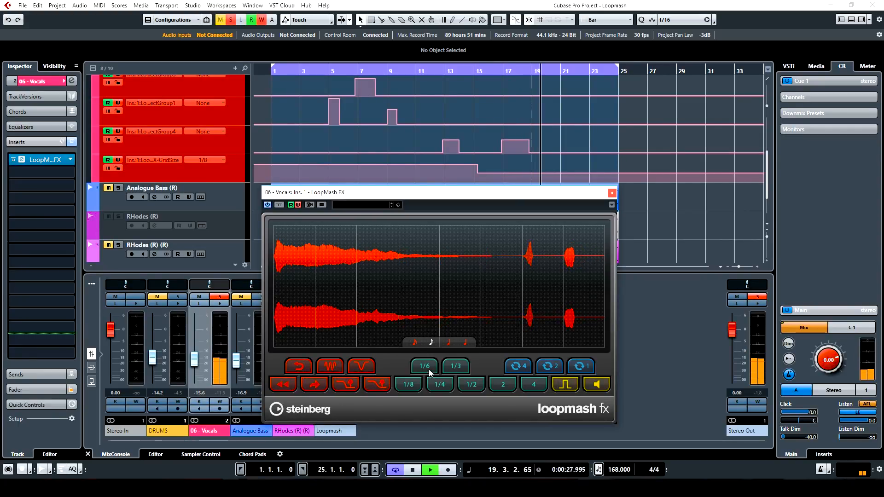
left_click(471, 385)
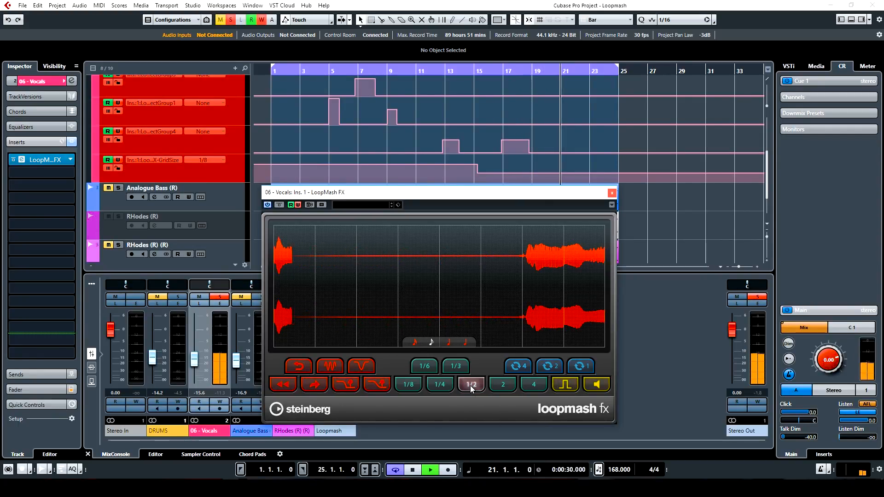
left_click(425, 366)
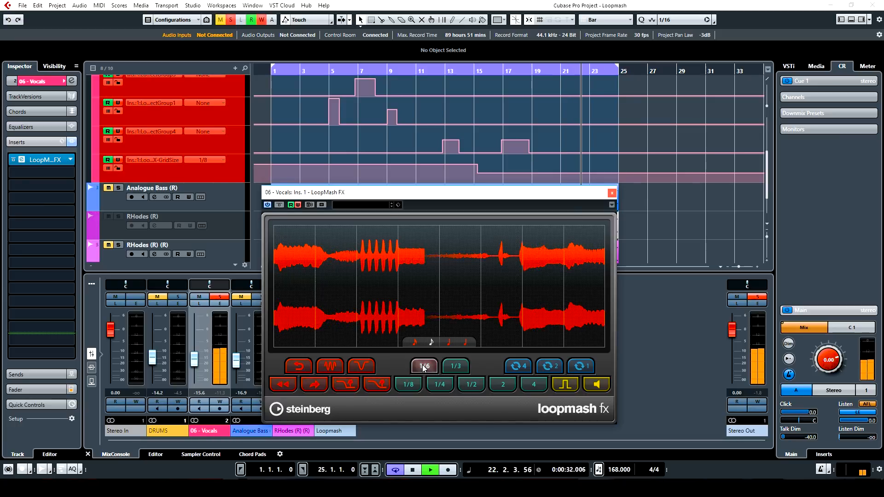
left_click(447, 385)
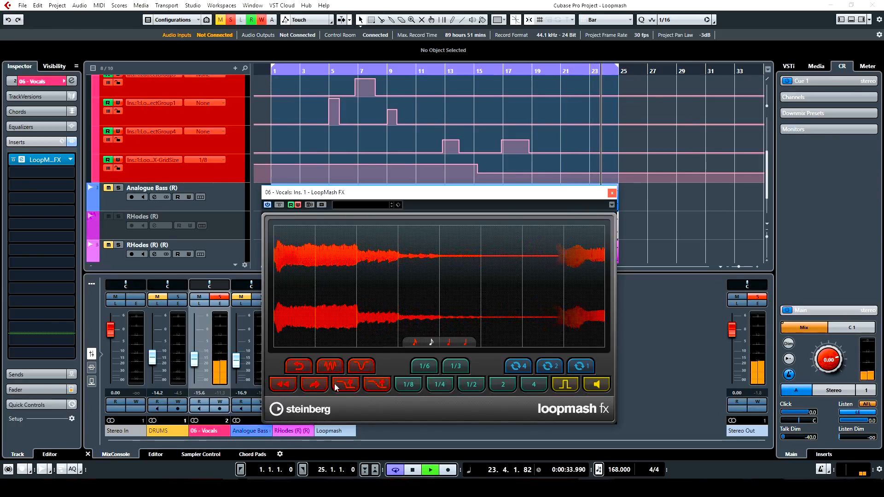
left_click(316, 384)
key("space")
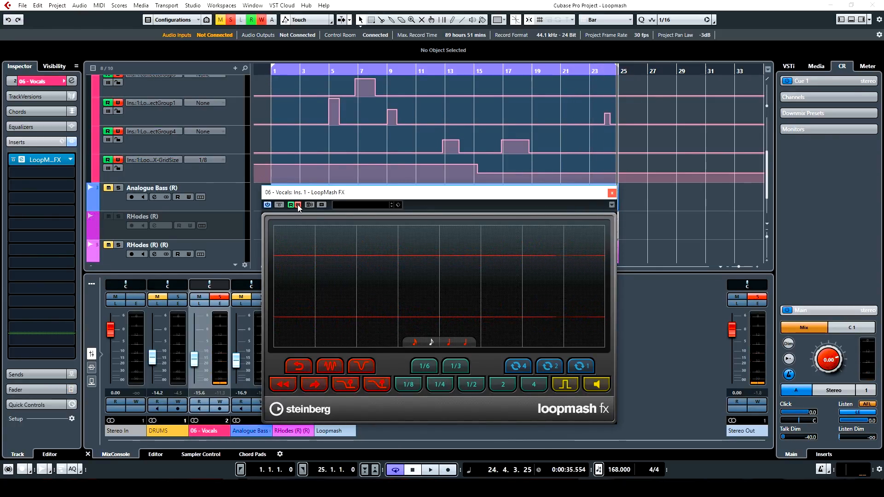
left_click(298, 205)
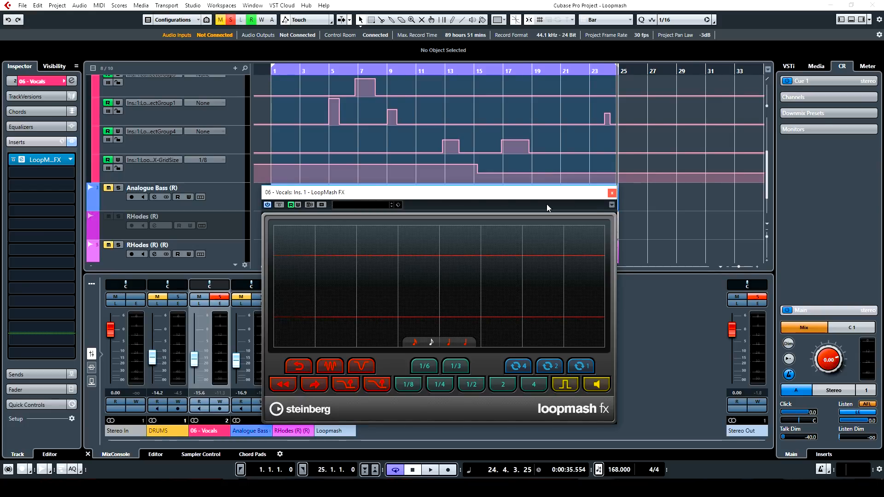
Step: Undo the LoopMash FX automation recorded on the vocals and unsolo the vocals track
left_click(612, 193)
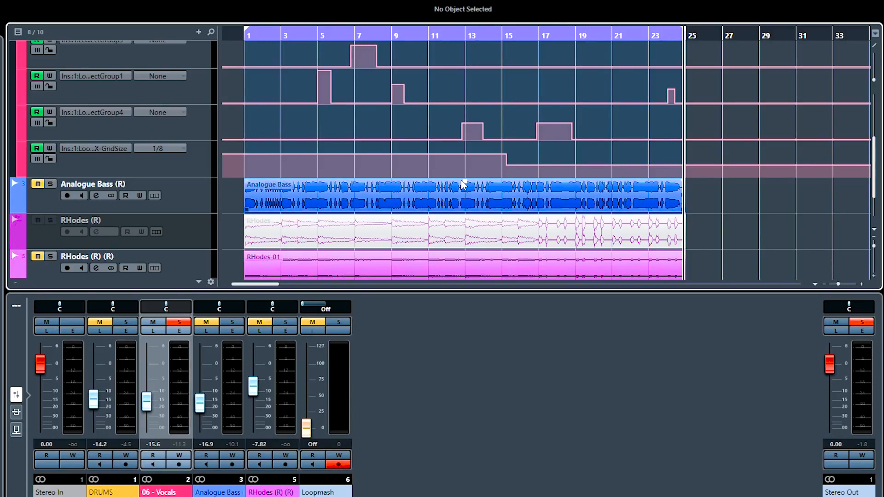
scroll(462, 184, "up", 3)
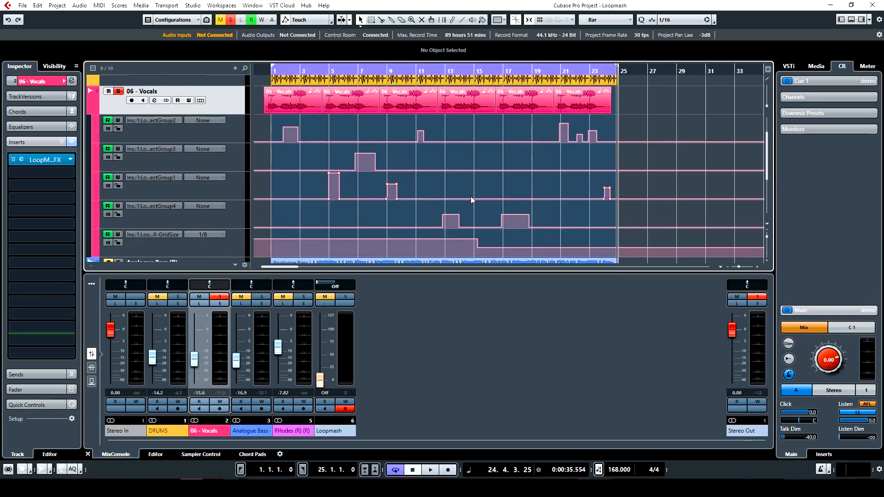
key("ctrl+z")
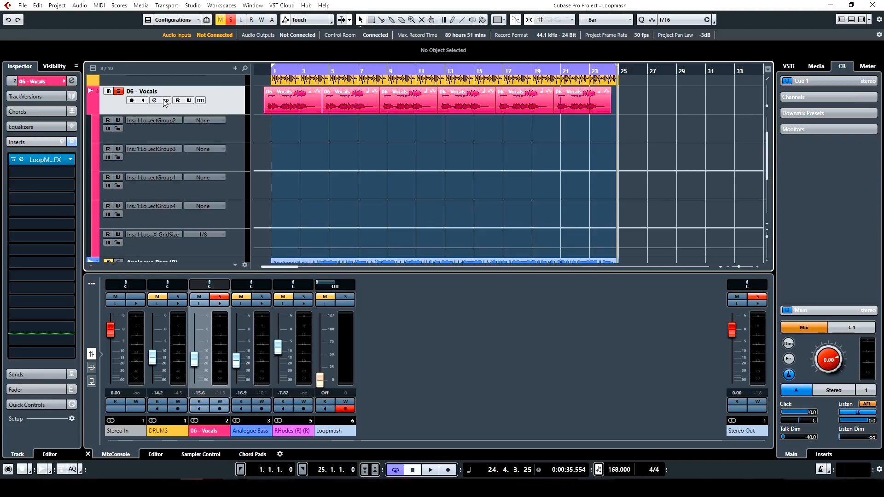
left_click(119, 91)
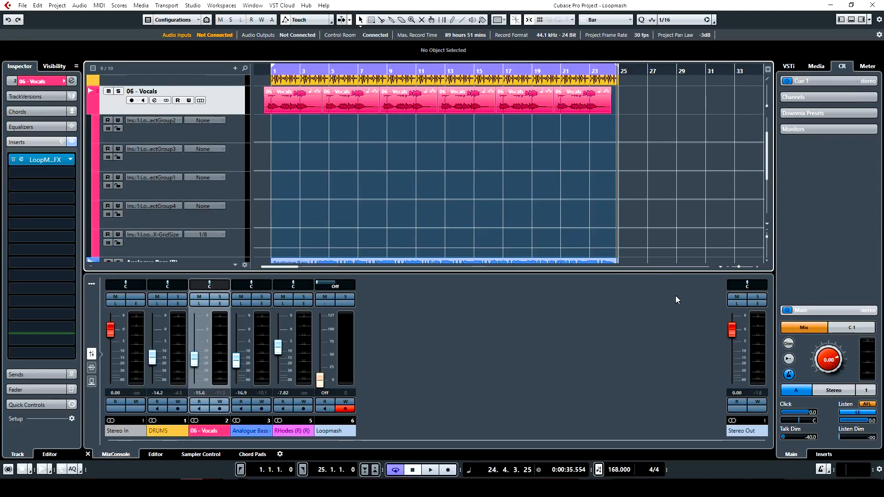
Step: Open the LoopMash FX insert on the Stereo Out channel and move its window clear of the mixer
left_click(753, 303)
left_click(324, 214)
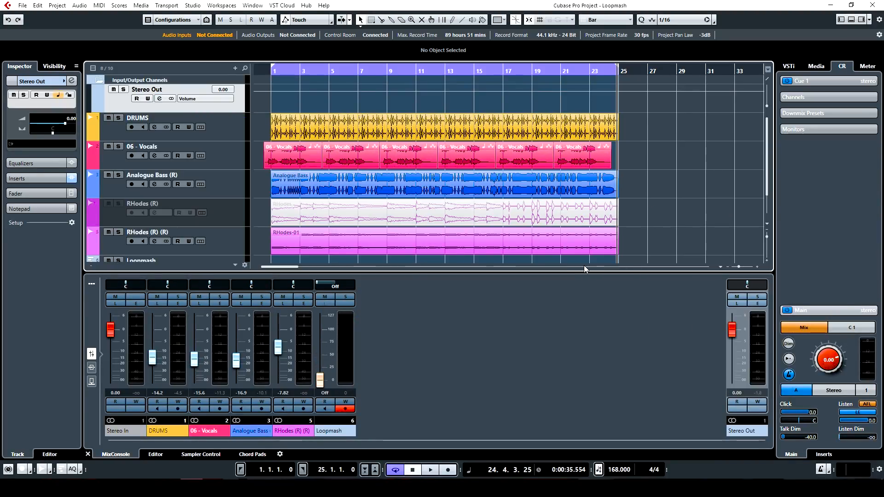
left_click(757, 304)
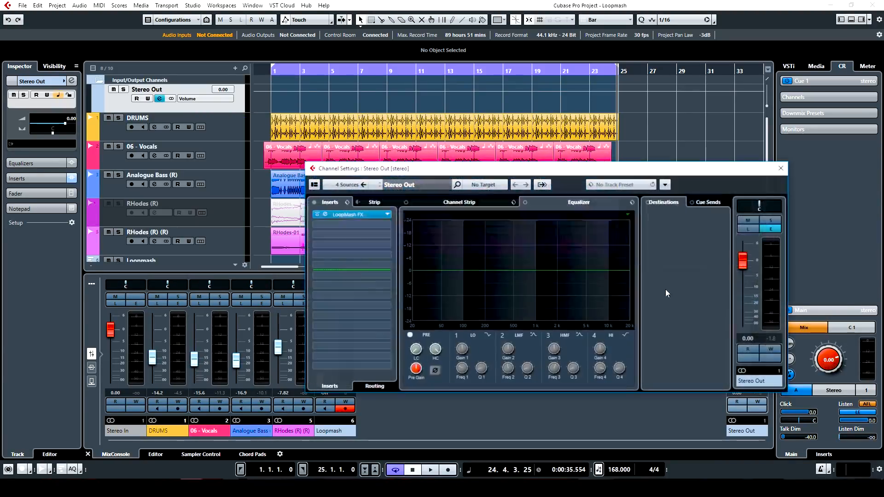
left_click(325, 212)
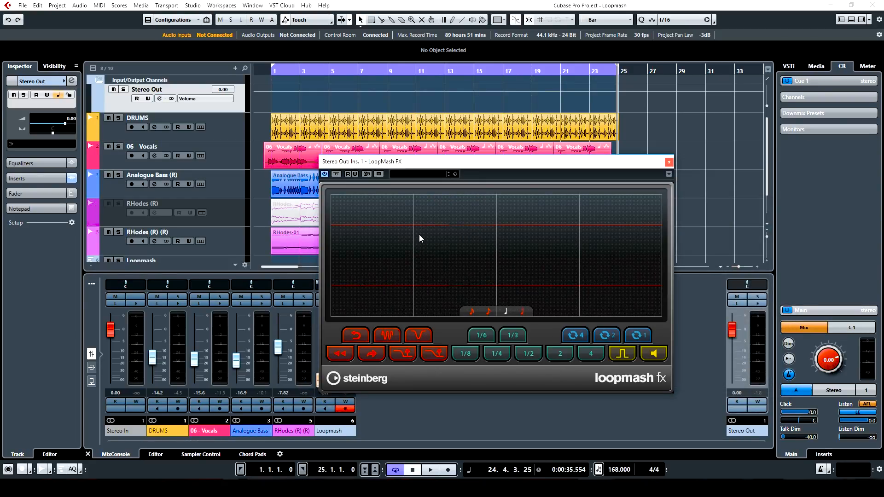
left_click_drag(480, 165, 478, 103)
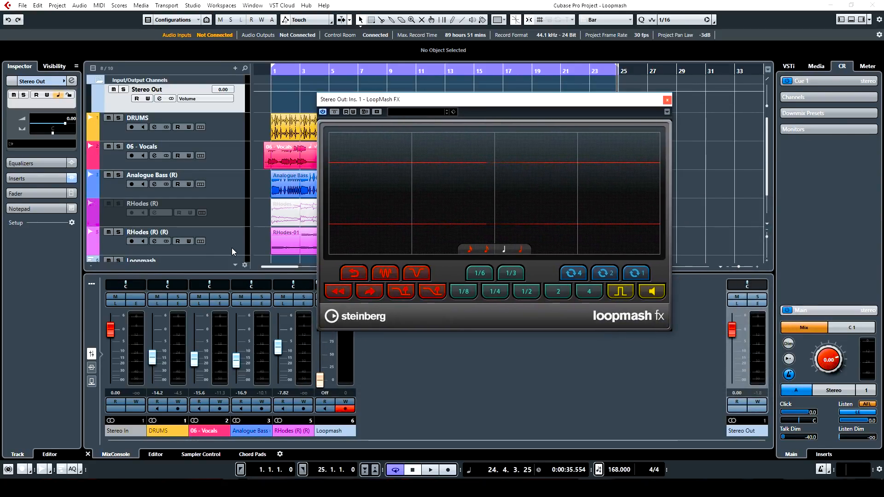
Step: Undo the existing Loopmash track and add a new MIDI track named LOOPMASH
scroll(231, 247, "down", 1)
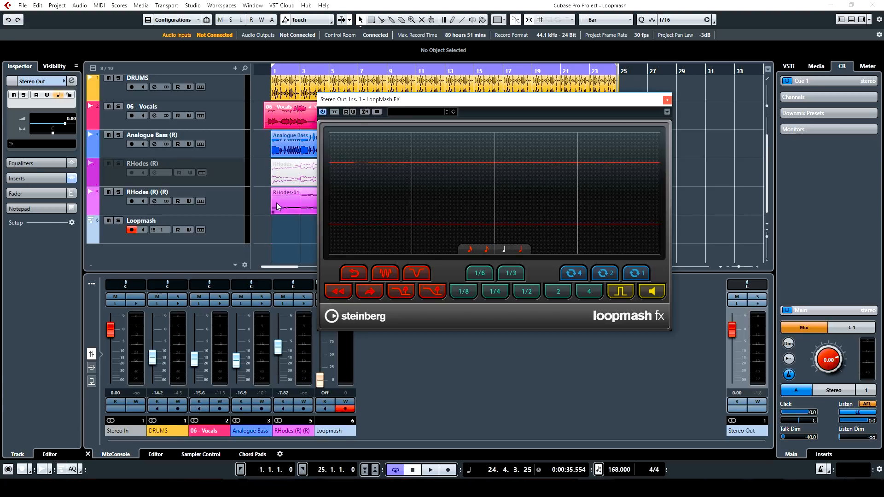
key("ctrl+z")
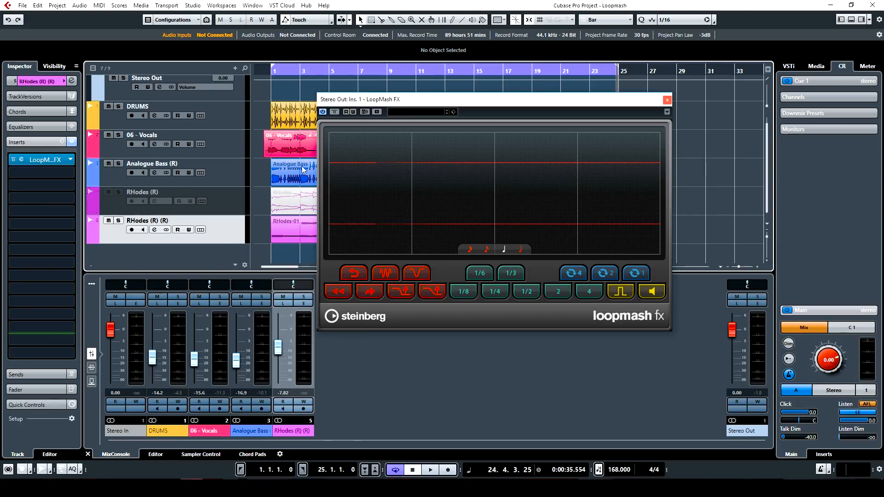
left_click(235, 68)
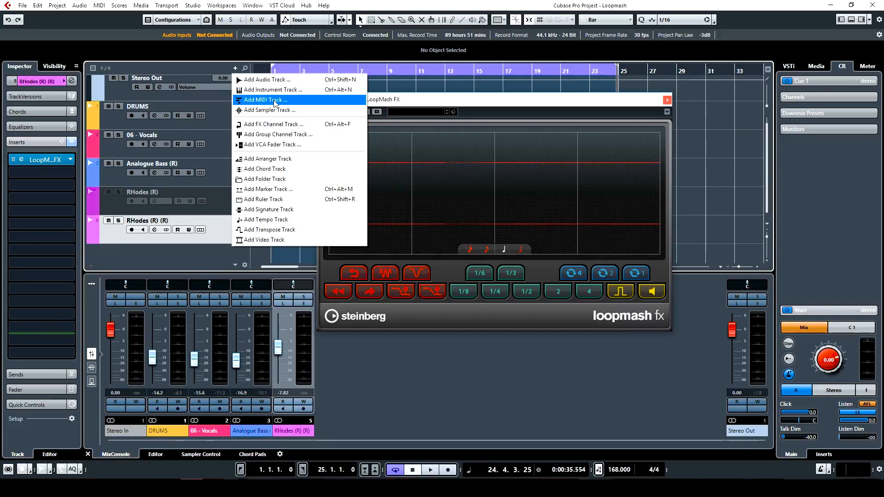
left_click(275, 101)
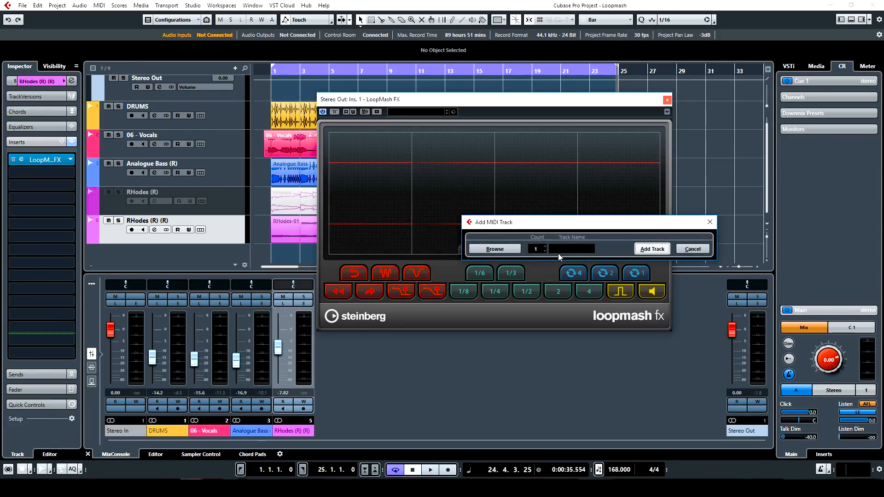
type("LOOPMASH")
key("Return")
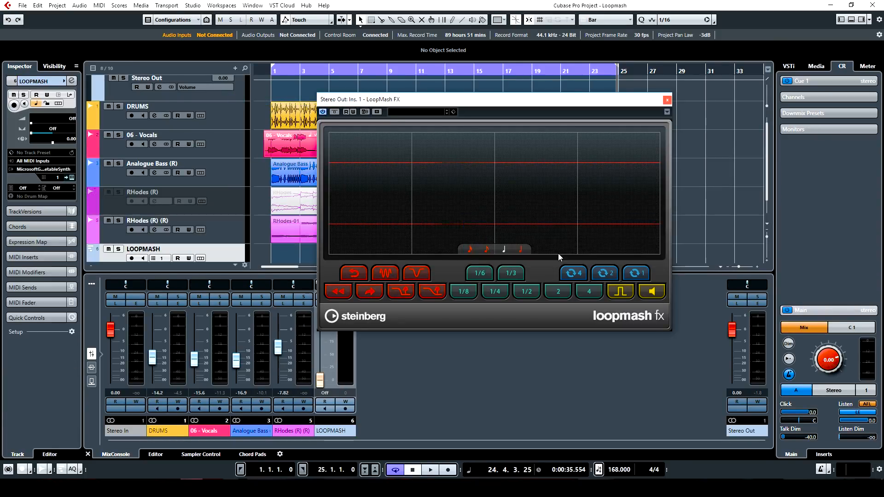
Step: Route the LOOPMASH track's MIDI output to the Stereo Out LoopMash FX and ready it for recording from bar 0
scroll(170, 213, "down", 1)
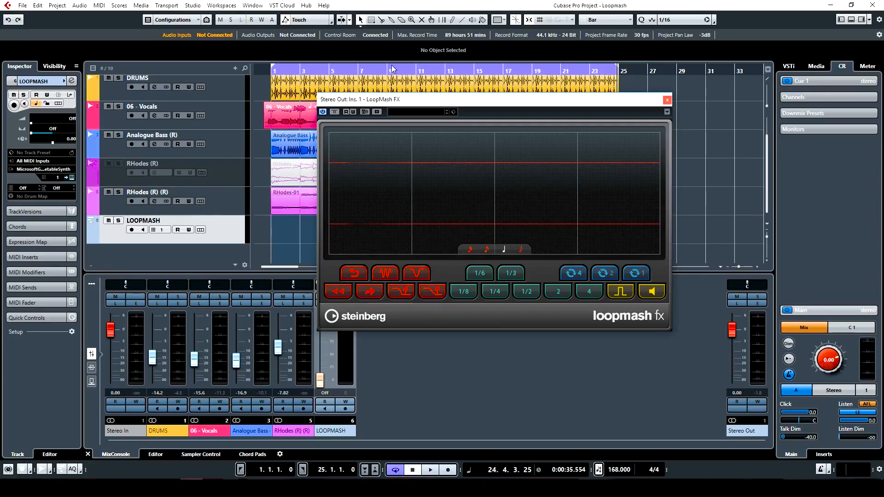
left_click(52, 170)
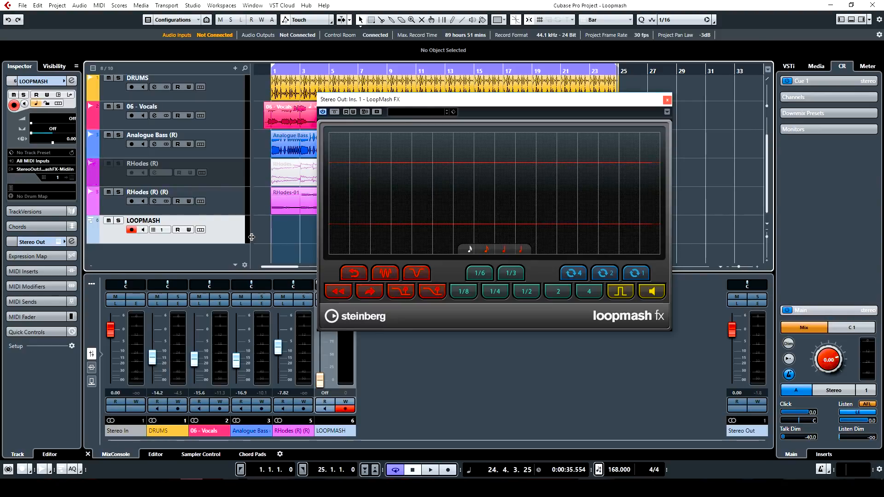
left_click(254, 73)
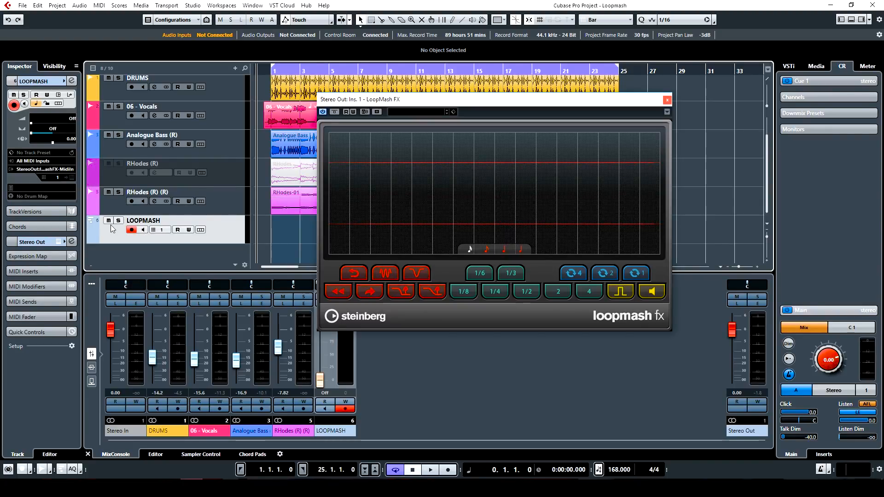
left_click(131, 229)
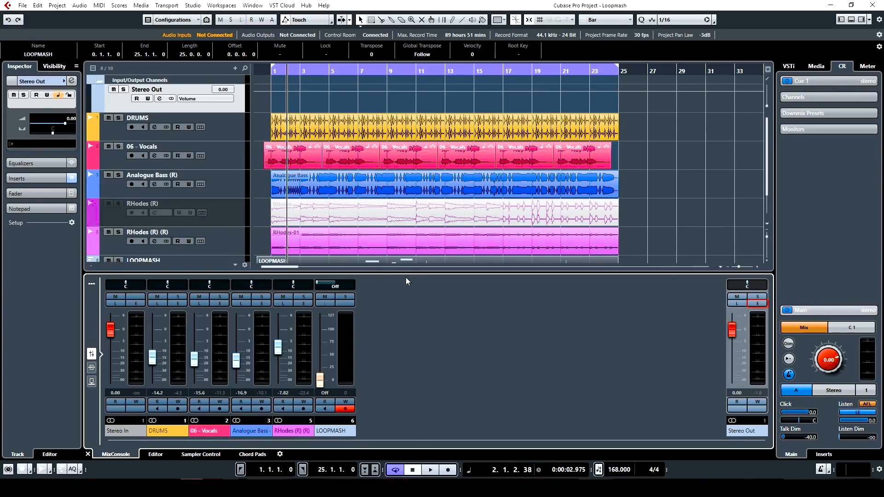
Step: Enlarge the track area above the mixer and play back the recorded LOOPMASH part from bar 0
left_click_drag(406, 278, 399, 328)
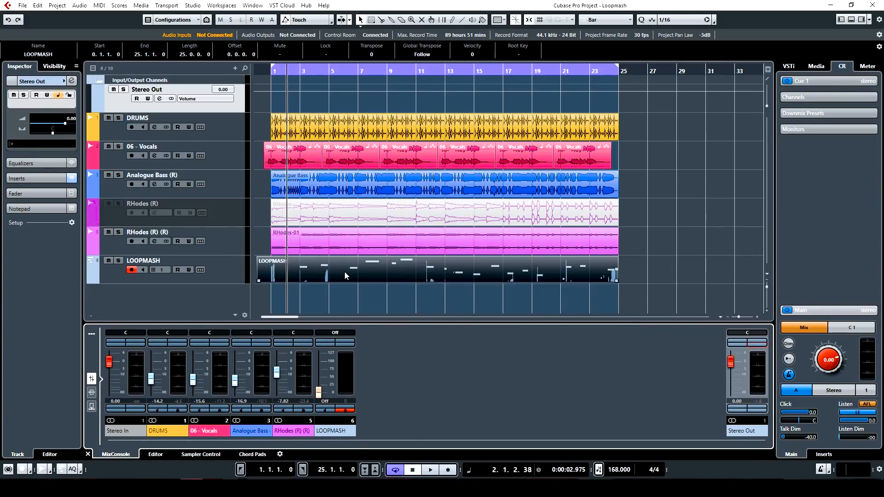
left_click(261, 73)
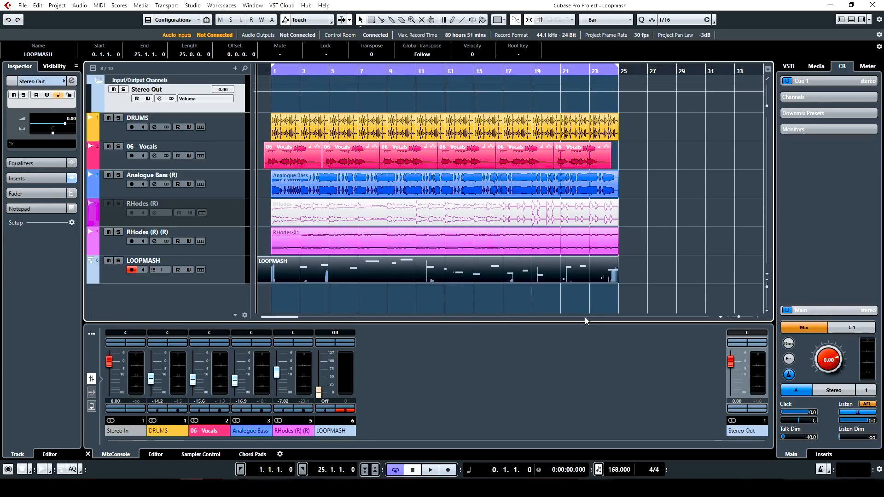
key("space")
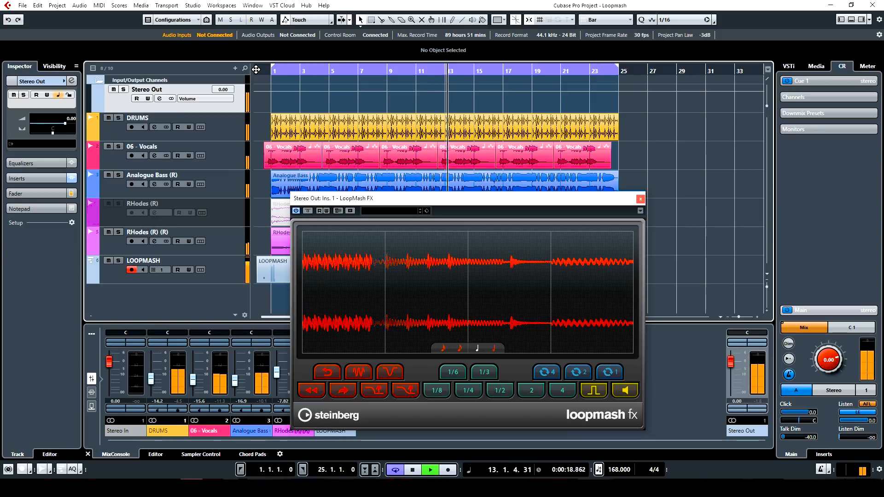
Step: Open the LOOPMASH part in the Key Editor, close the LoopMash FX window and bring the first bars into view
double_click(271, 278)
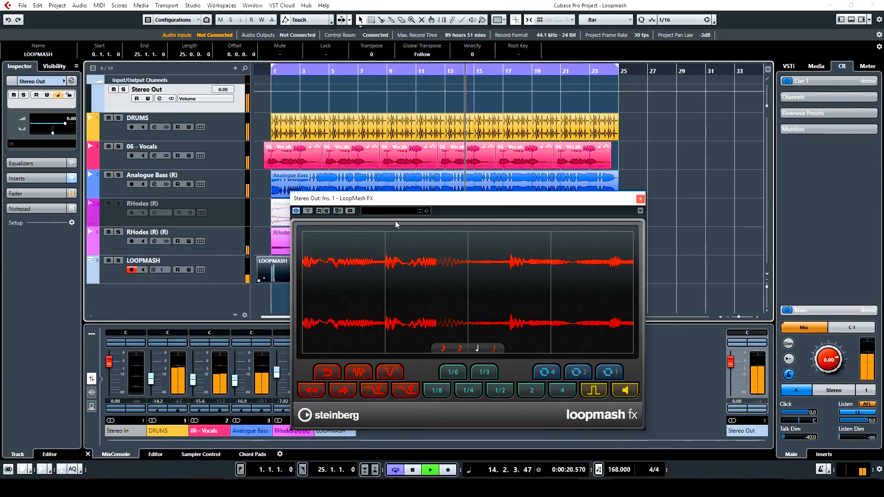
left_click(640, 199)
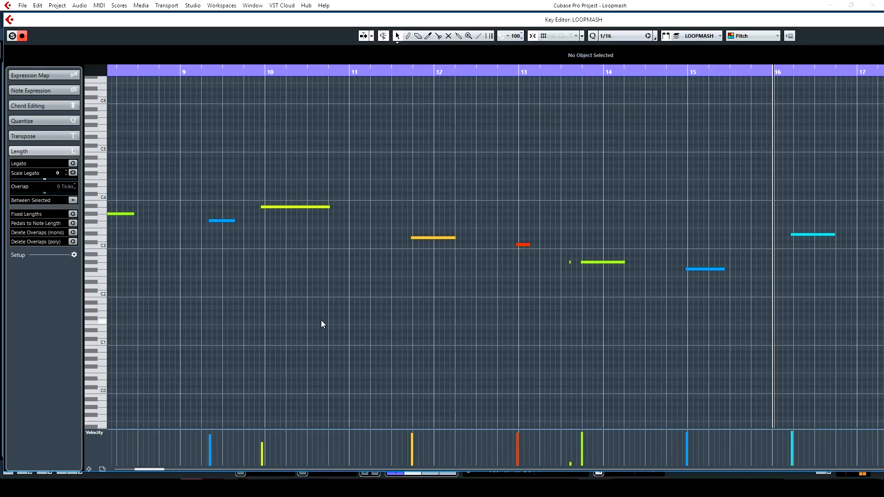
scroll(299, 339, "down", 6)
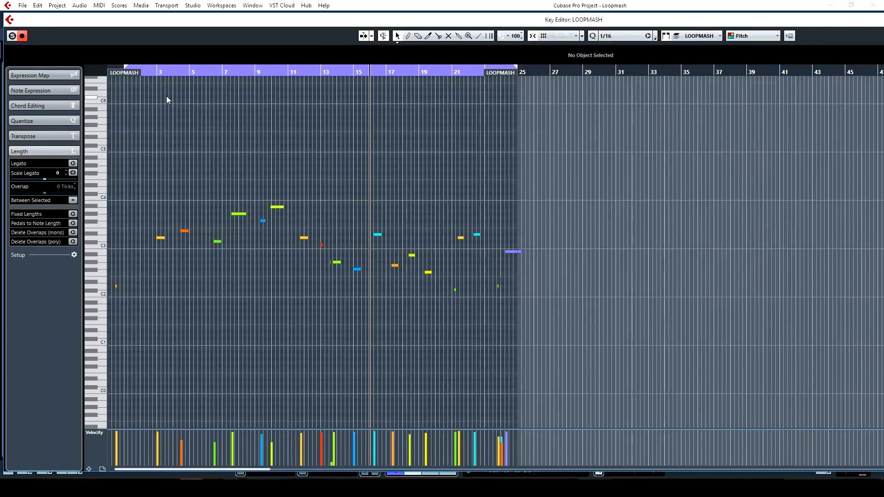
scroll(137, 134, "up", 8)
scroll(144, 127, "up", 1)
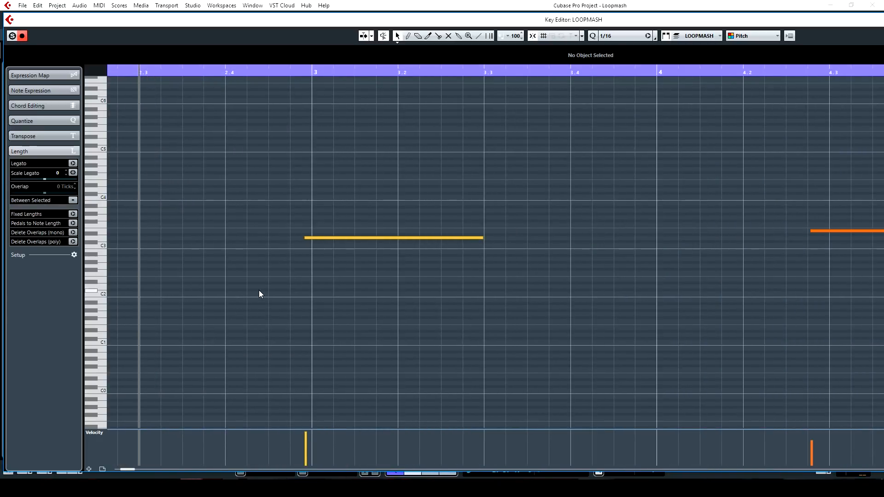
scroll(302, 343, "down", 6)
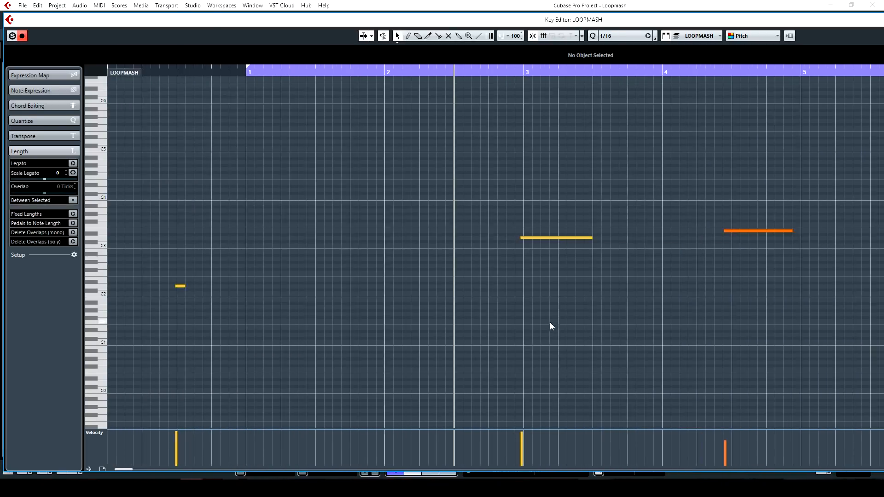
Step: Quantize the notes near bars 3 and 4 of the LOOPMASH part to 1/16
left_click_drag(429, 301, 733, 184)
key("q")
left_click(696, 237)
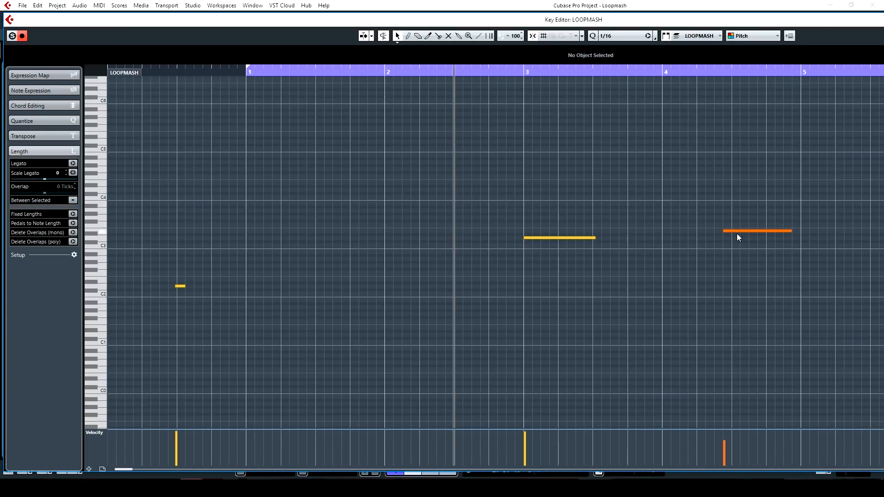
Step: Set the quantize value to 1/4 and lengthen the E3 note to one bar, ending at 5.3.1.0
left_click(606, 37)
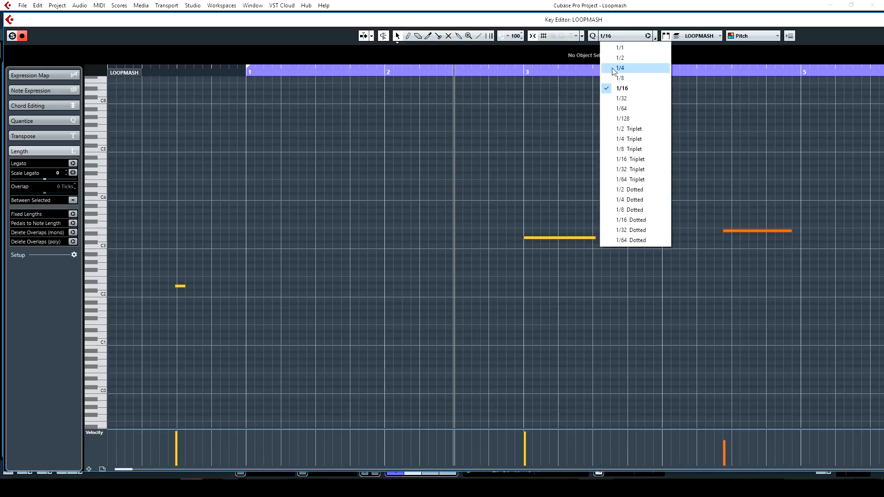
left_click(620, 68)
key("g")
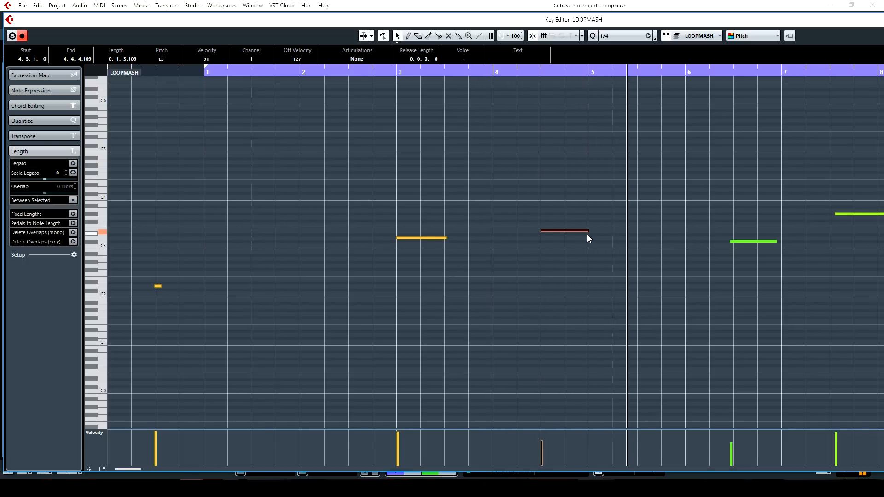
left_click_drag(586, 230, 638, 229)
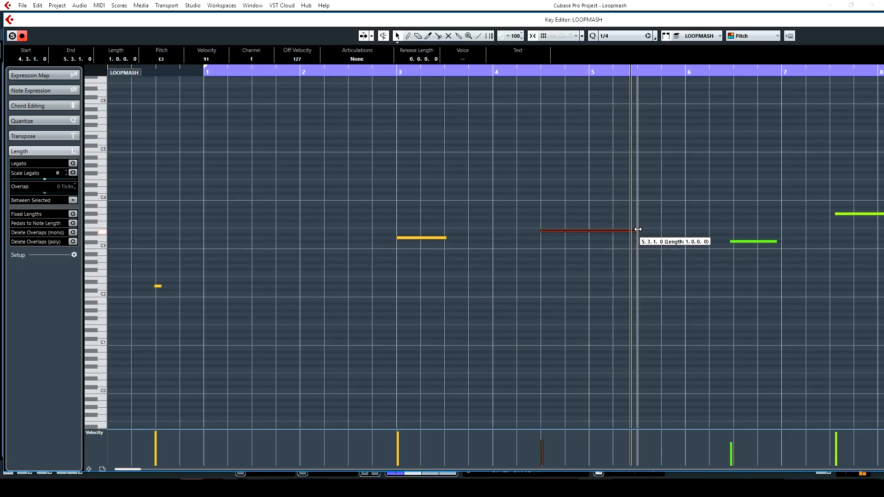
Step: Play the part from bar 4 and quantize the notes from bar 6 through bar 16 to 1/4
left_click(494, 74)
key("space")
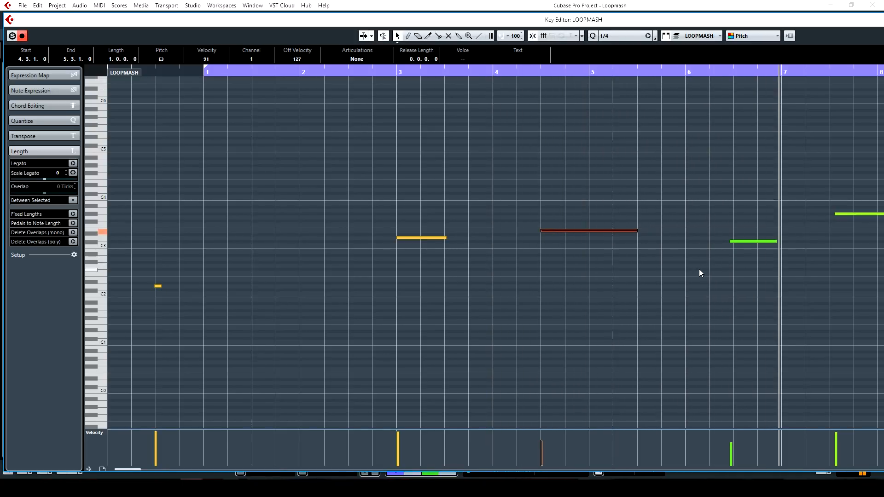
key("g")
key("g")
key("g")
key("g")
key("g")
key("g")
left_click_drag(315, 327, 633, 184)
key("h")
key("h")
key("h")
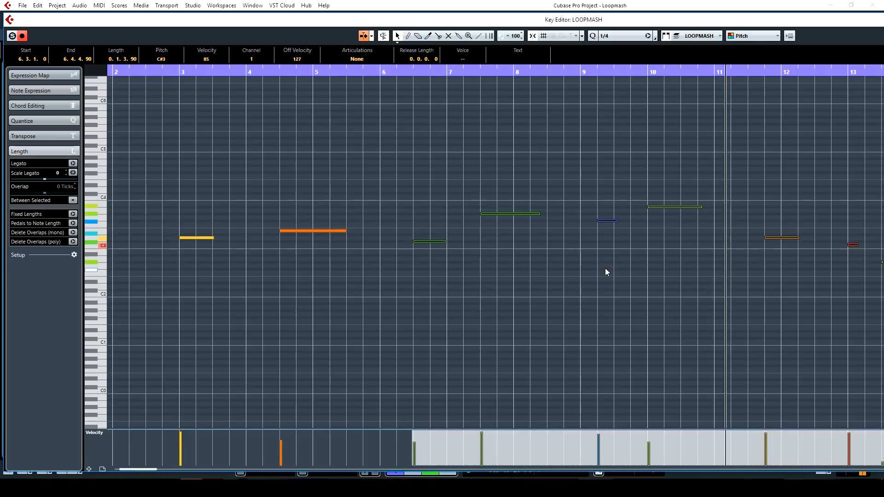
key("g")
key("g")
key("g")
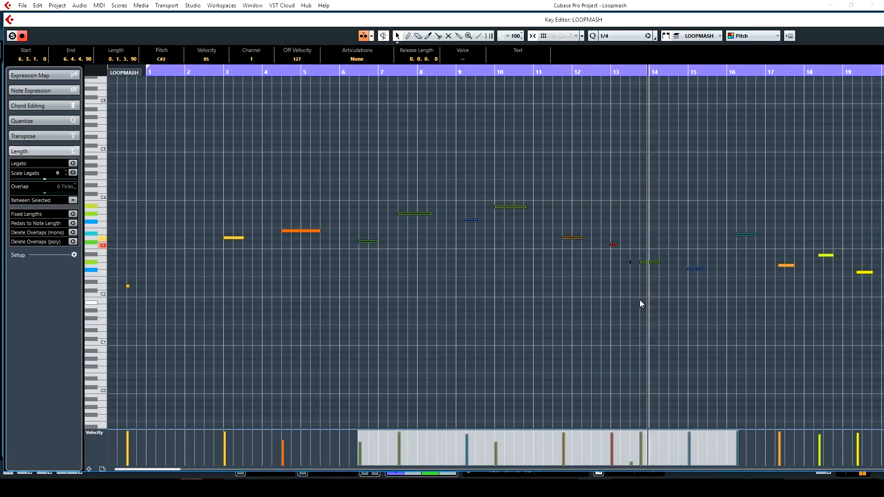
Step: Delete the two G#2 notes between bars 13 and 15
left_click(628, 280)
left_click_drag(627, 280, 661, 247)
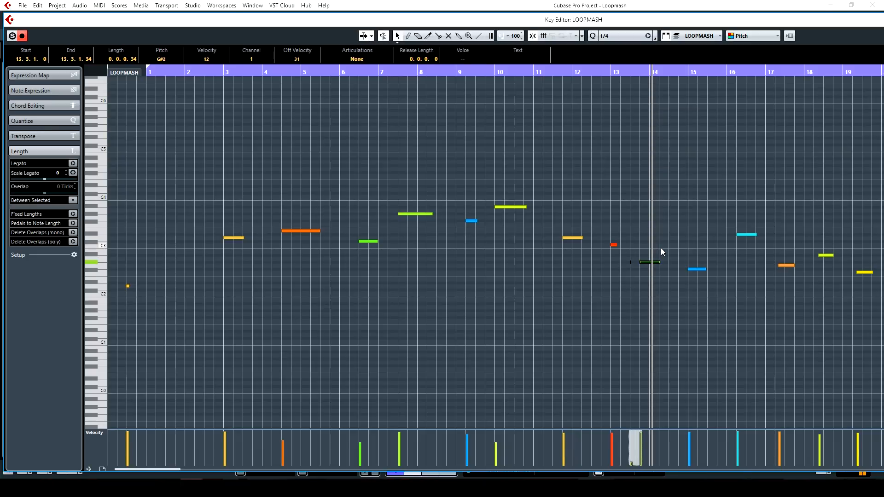
key("Delete")
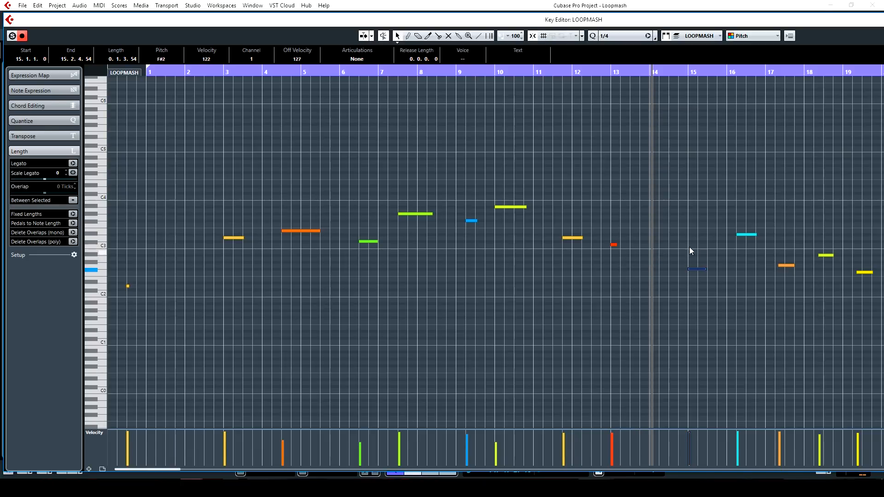
Step: Draw a one-bar F3 note at bar 14, play it back from bar 12 and close the Key Editor
left_click(596, 70)
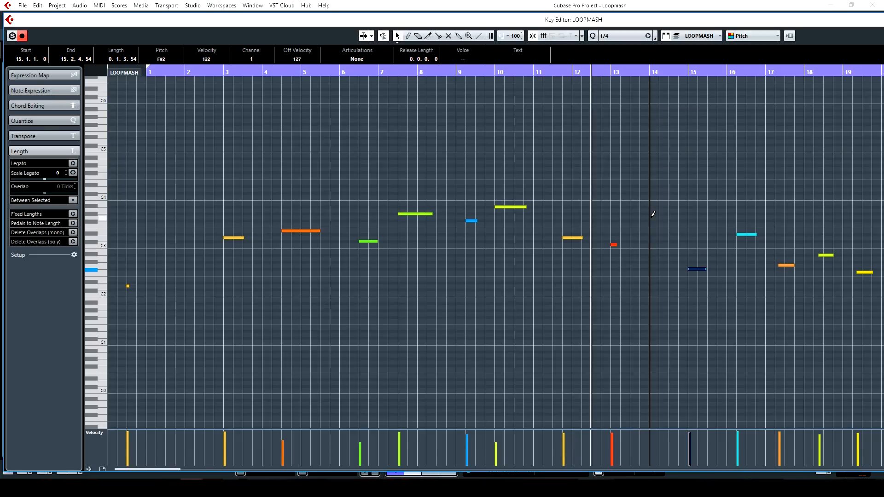
left_click_drag(652, 223, 688, 222)
key("space")
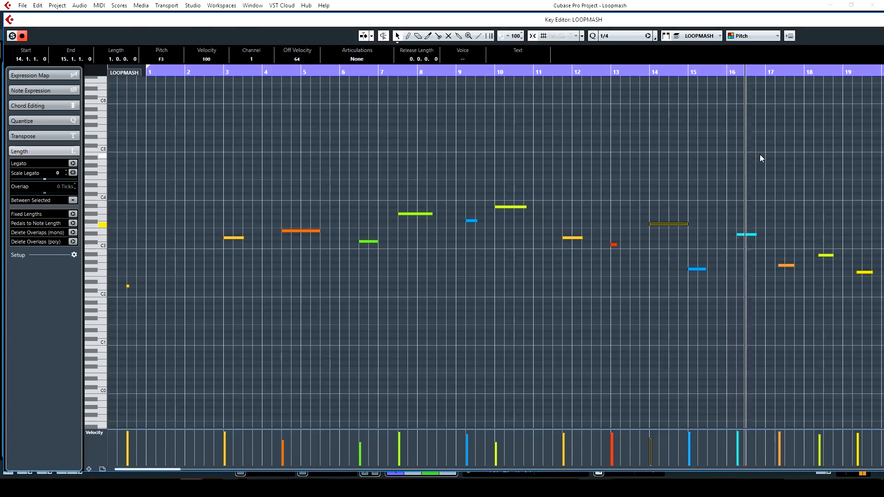
key("Escape")
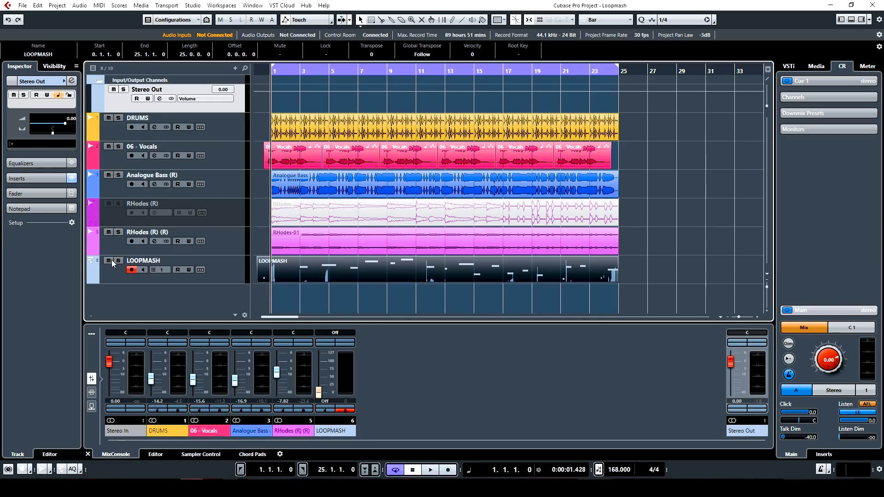
Step: Mute the LOOPMASH track and check the LoopMash FX insert in the Analogue Bass (R) channel settings
left_click_drag(657, 273, 263, 277)
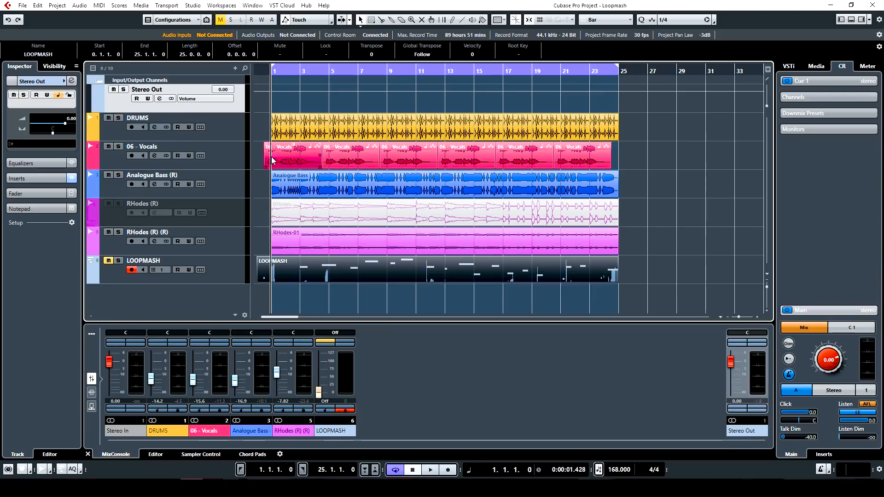
left_click(219, 180)
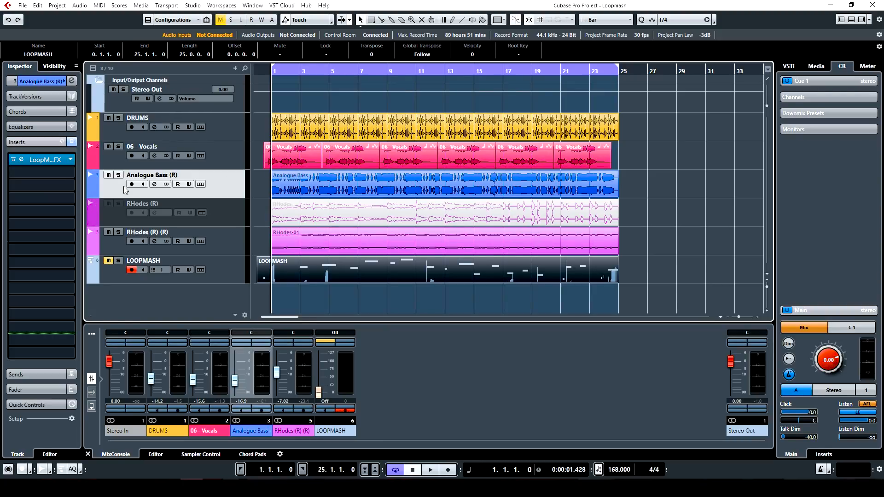
left_click(154, 184)
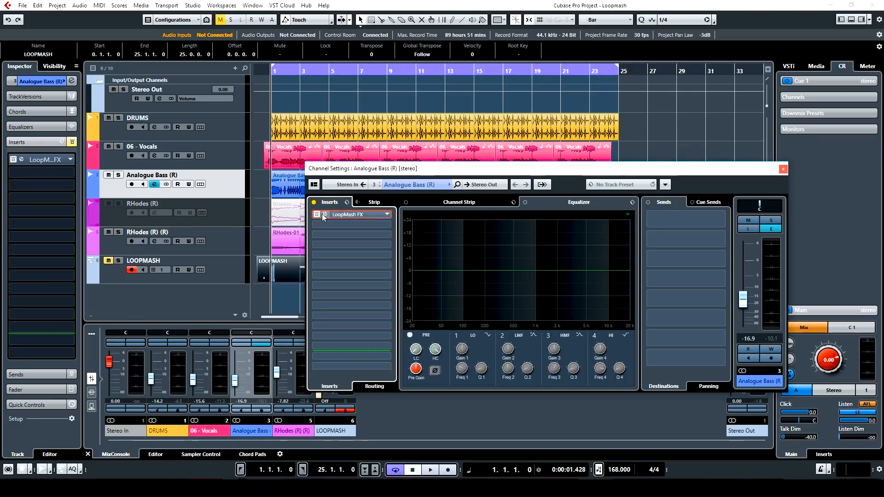
left_click(324, 215)
left_click(519, 162)
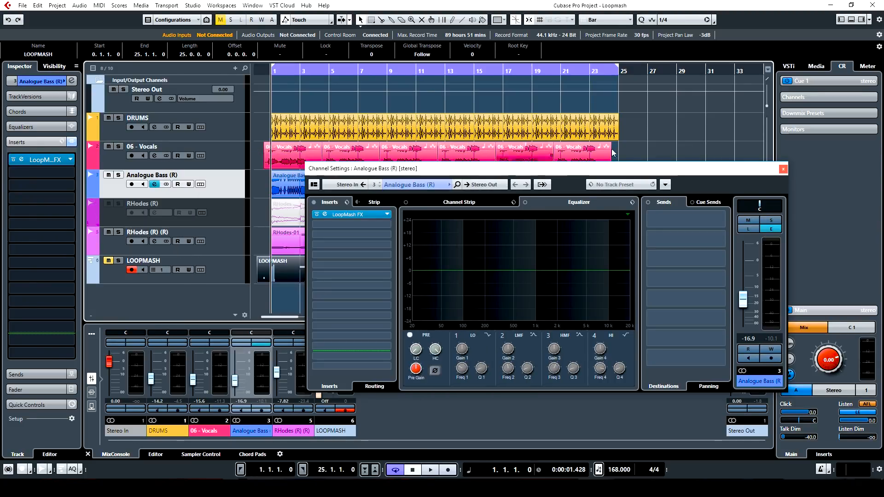
left_click(782, 169)
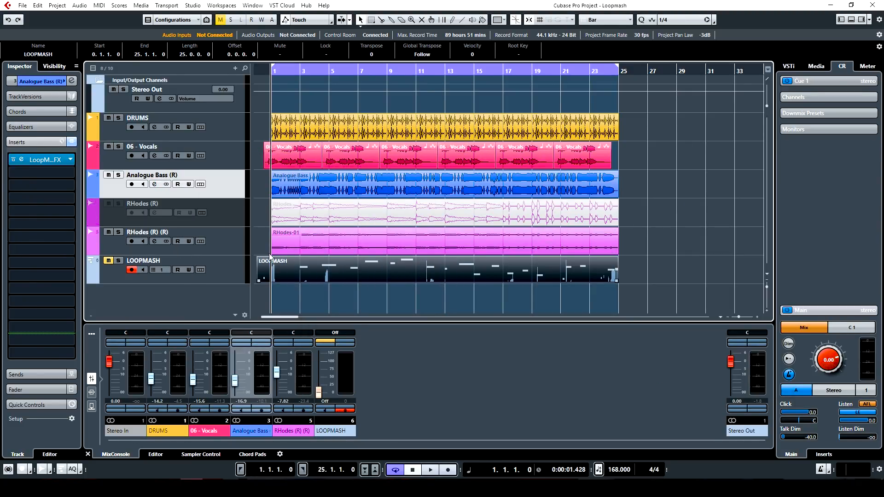
Step: Create a new empty track version on LOOPMASH and route its MIDI output to the LoopMash FX on Analogue Bass (R)
left_click(201, 261)
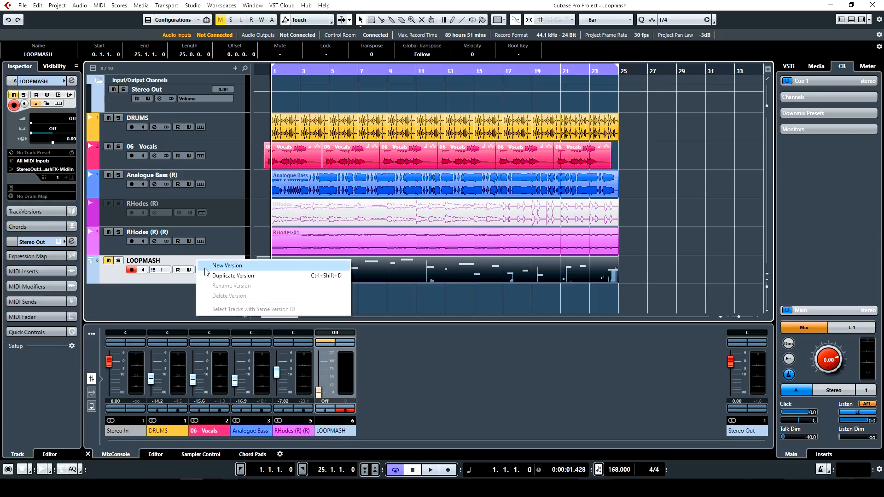
left_click(221, 266)
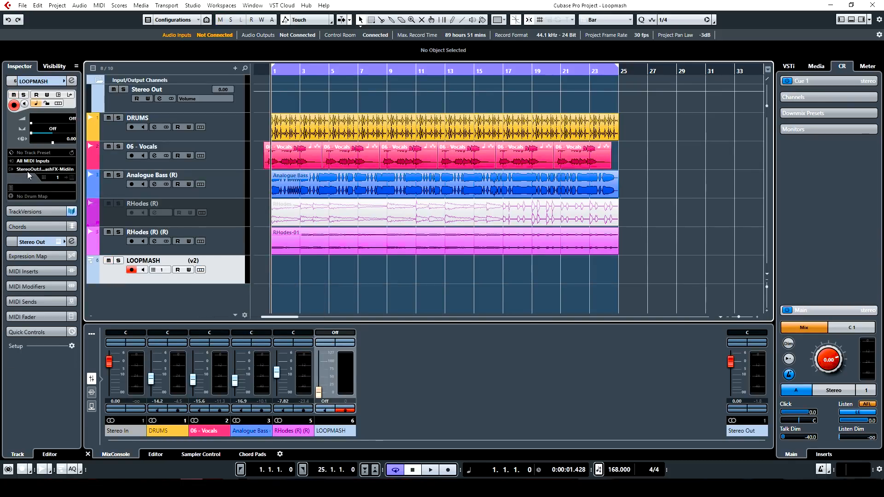
left_click(41, 169)
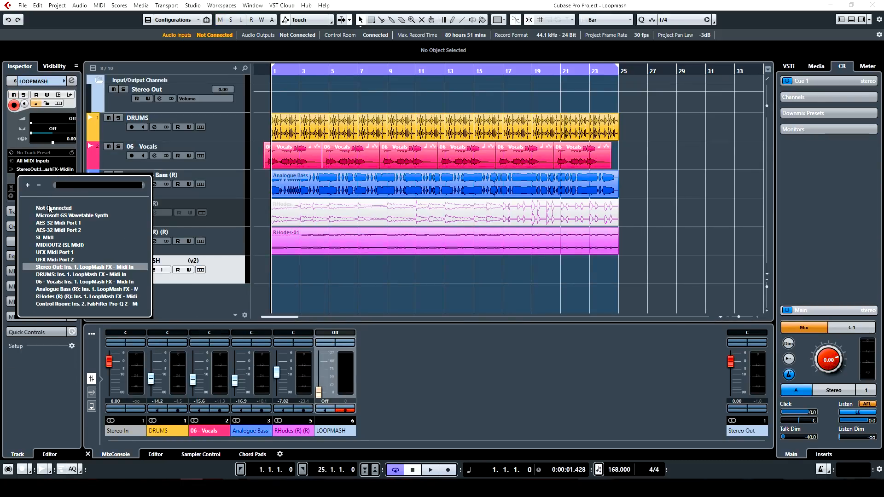
left_click(69, 289)
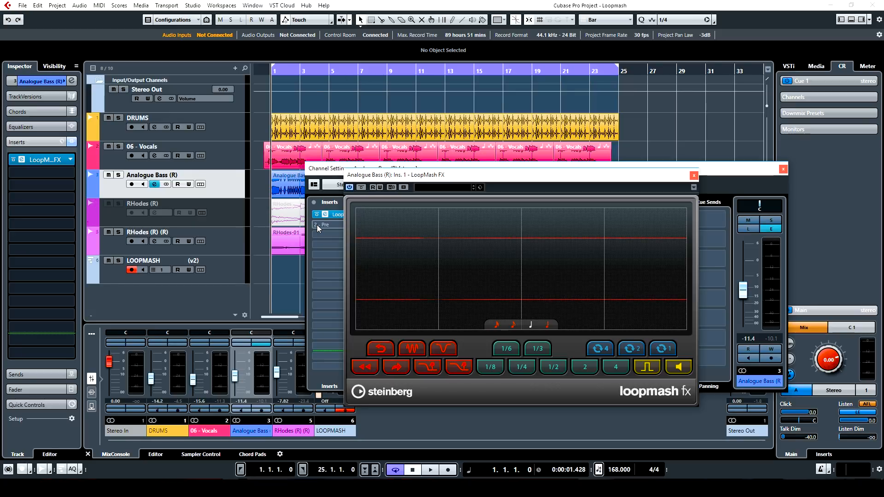
Step: Check the LOOPMASH track's MIDI output routing and start playback to trigger the Analogue Bass (R) LoopMash FX
left_click(222, 277)
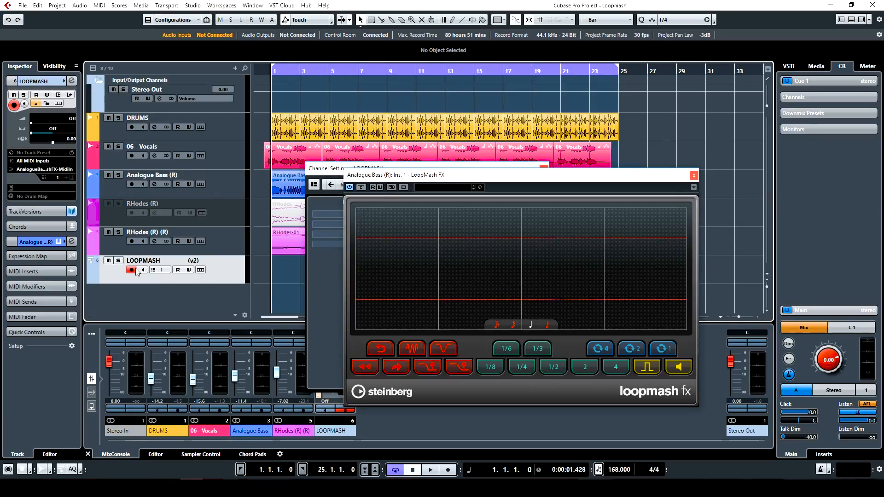
left_click(52, 169)
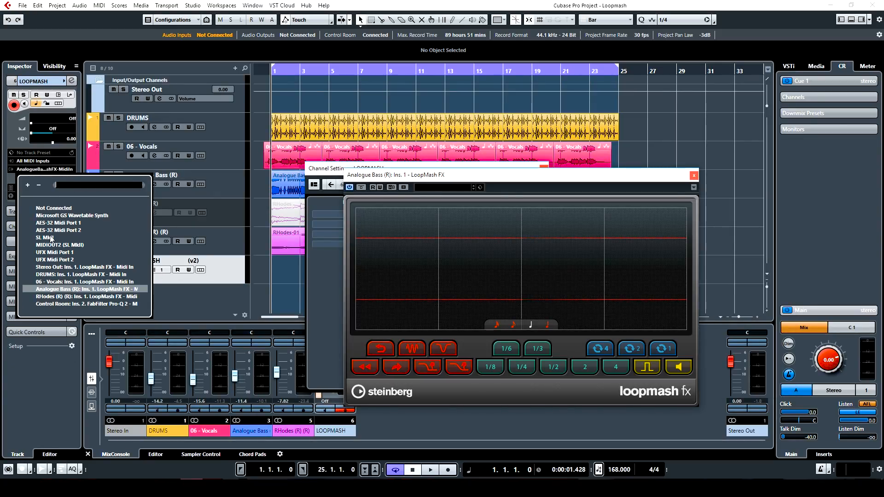
left_click(215, 270)
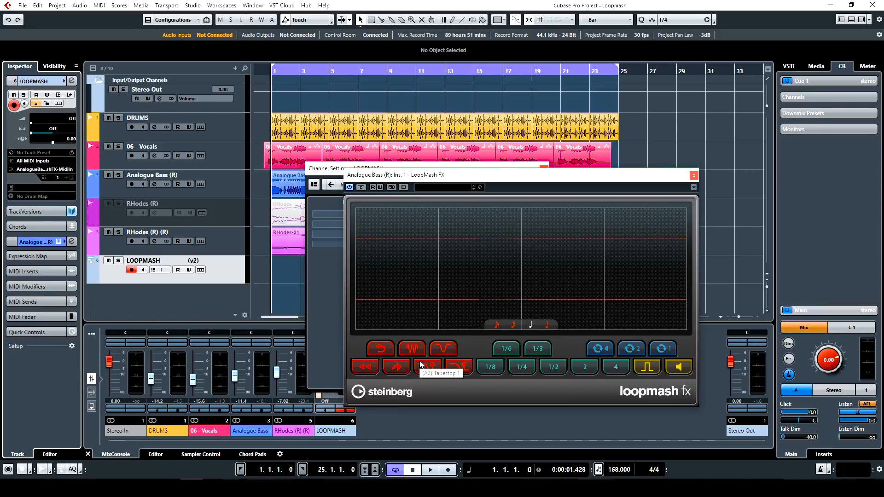
key("space")
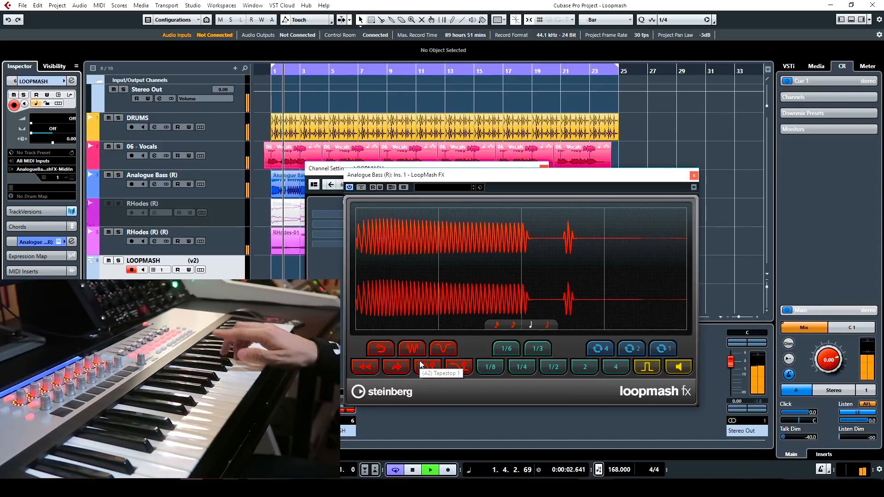